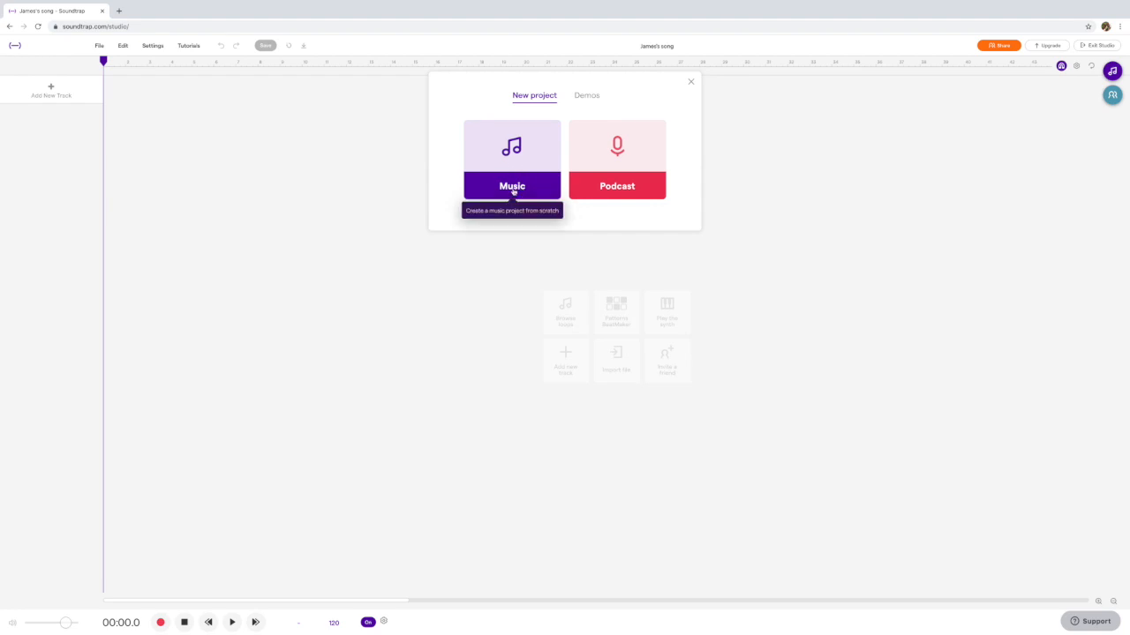
# Start a new music project and add a Piano & keyboards track.
pyautogui.click(515, 190)
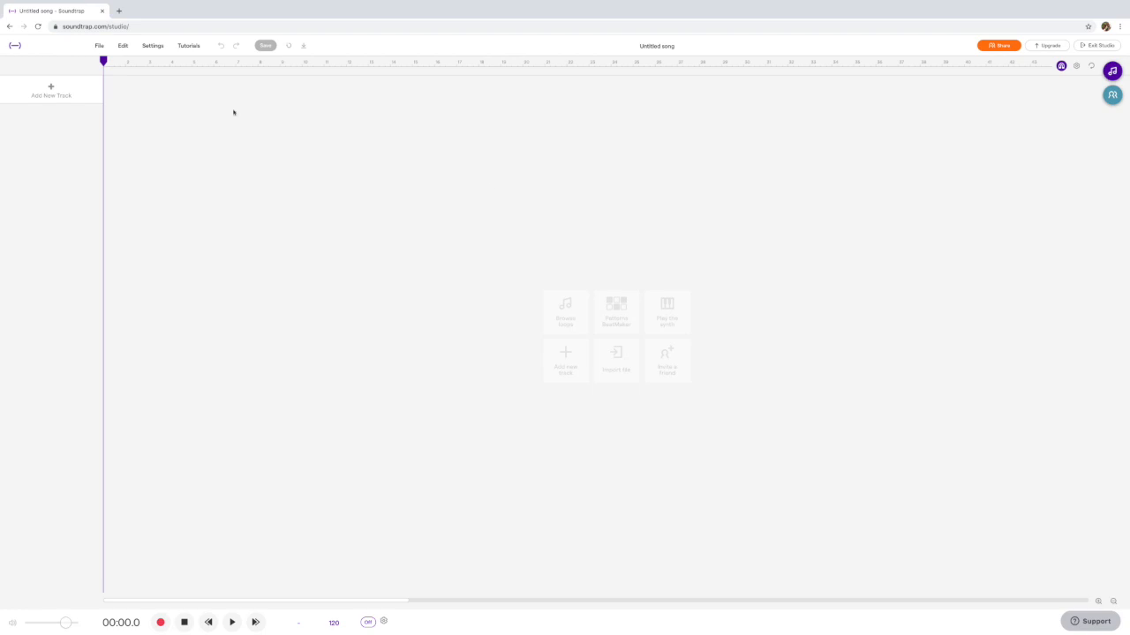
pyautogui.click(51, 87)
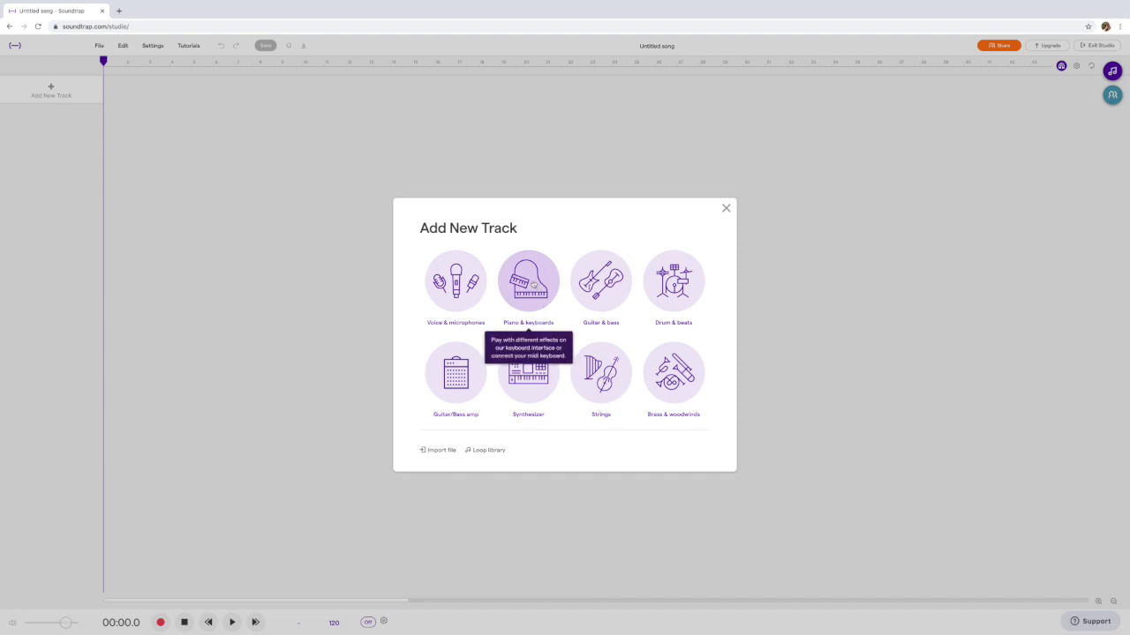
pyautogui.click(533, 284)
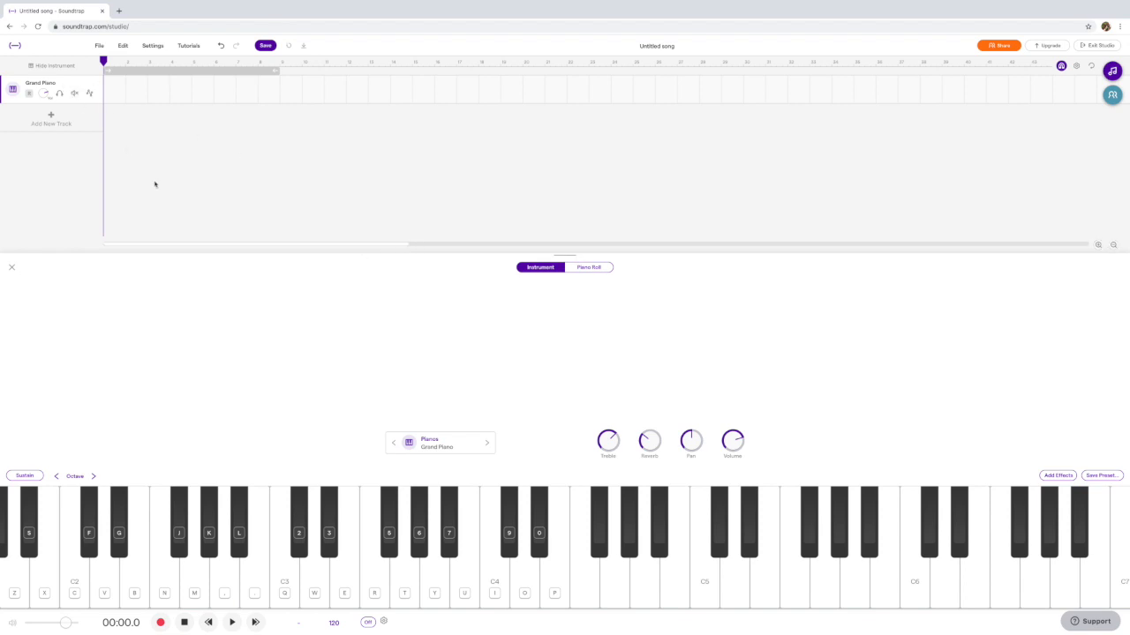
# Audition Wurly and other piano presets by playing a few notes on the keyboard.
pyautogui.click(486, 443)
pyautogui.click(486, 443)
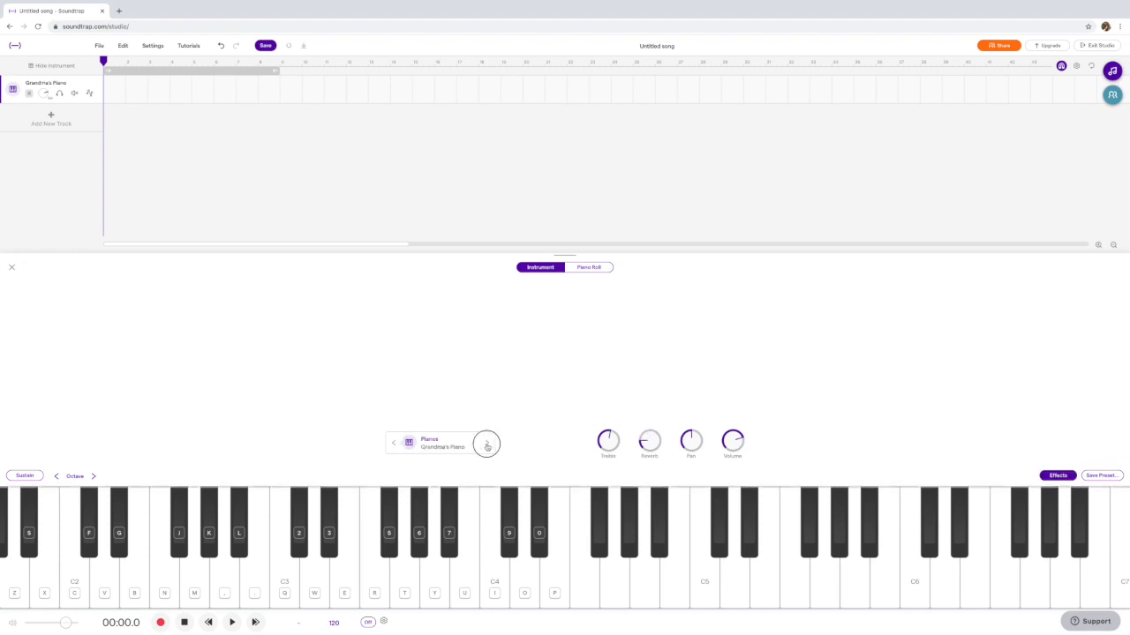
pyautogui.click(486, 444)
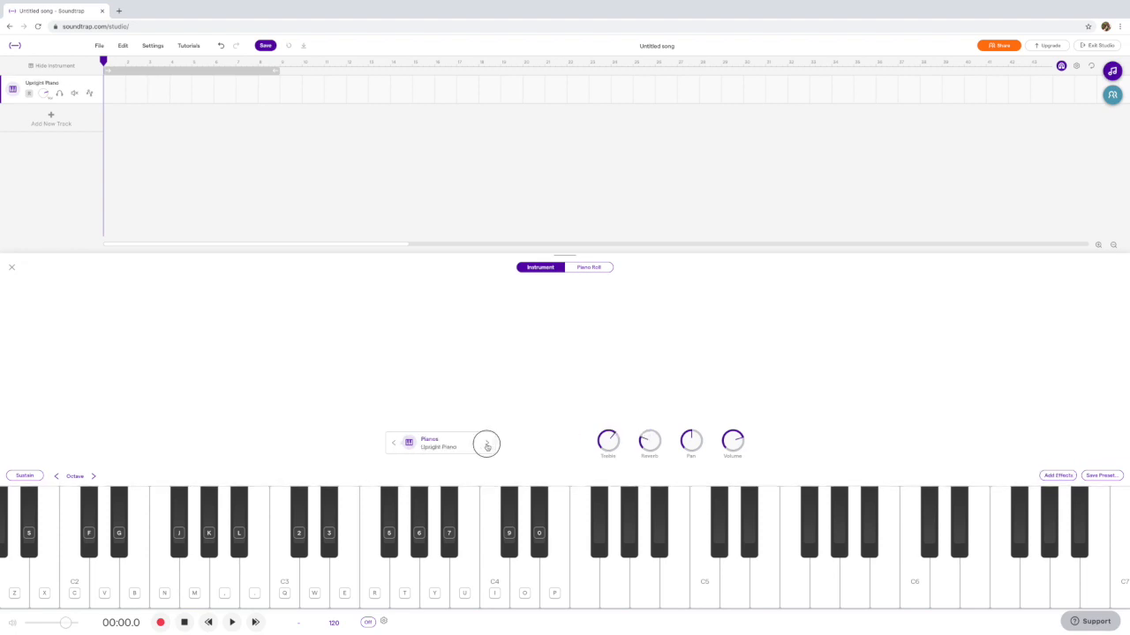
pyautogui.click(493, 587)
pyautogui.click(463, 587)
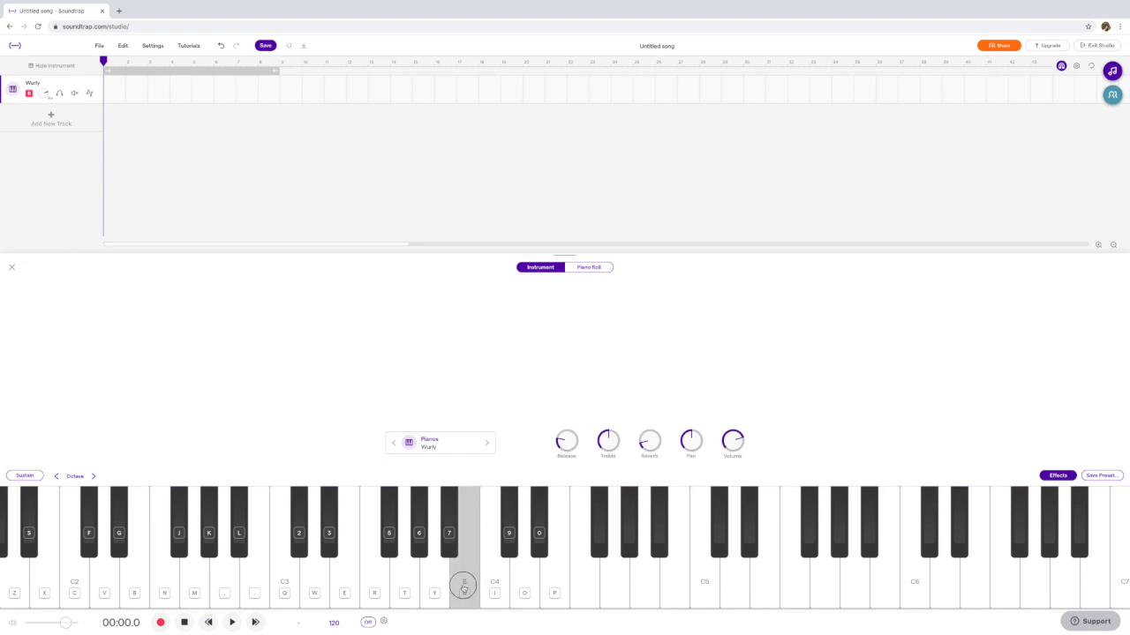
pyautogui.click(436, 586)
pyautogui.click(380, 584)
pyautogui.click(486, 443)
pyautogui.click(486, 444)
pyautogui.click(370, 582)
pyautogui.click(289, 585)
# Set the track's piano preset to Rhodes and audition it with a few keyboard notes.
pyautogui.click(487, 444)
pyautogui.click(393, 443)
pyautogui.click(393, 443)
pyautogui.click(393, 443)
pyautogui.click(394, 444)
pyautogui.click(394, 444)
pyautogui.click(486, 444)
pyautogui.click(279, 575)
pyautogui.click(311, 579)
pyautogui.click(351, 581)
pyautogui.click(374, 580)
pyautogui.click(401, 582)
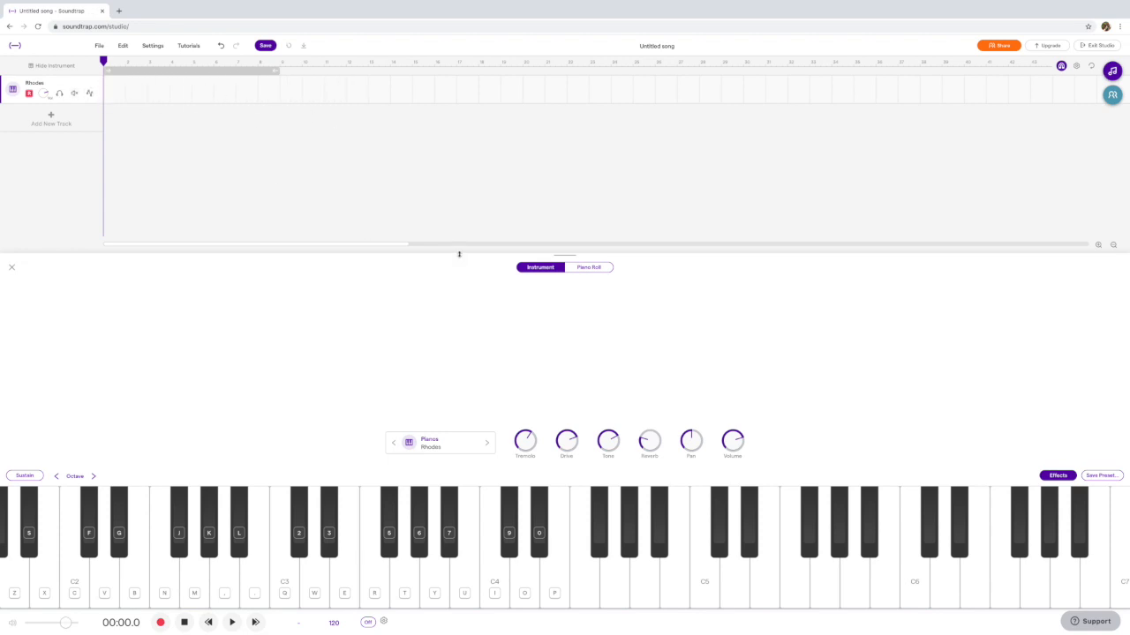
# Create a one-bar region in bar 1 of the Rhodes track and open it in an enlarged piano roll.
pyautogui.moveTo(459, 254); pyautogui.dragTo(459, 385)
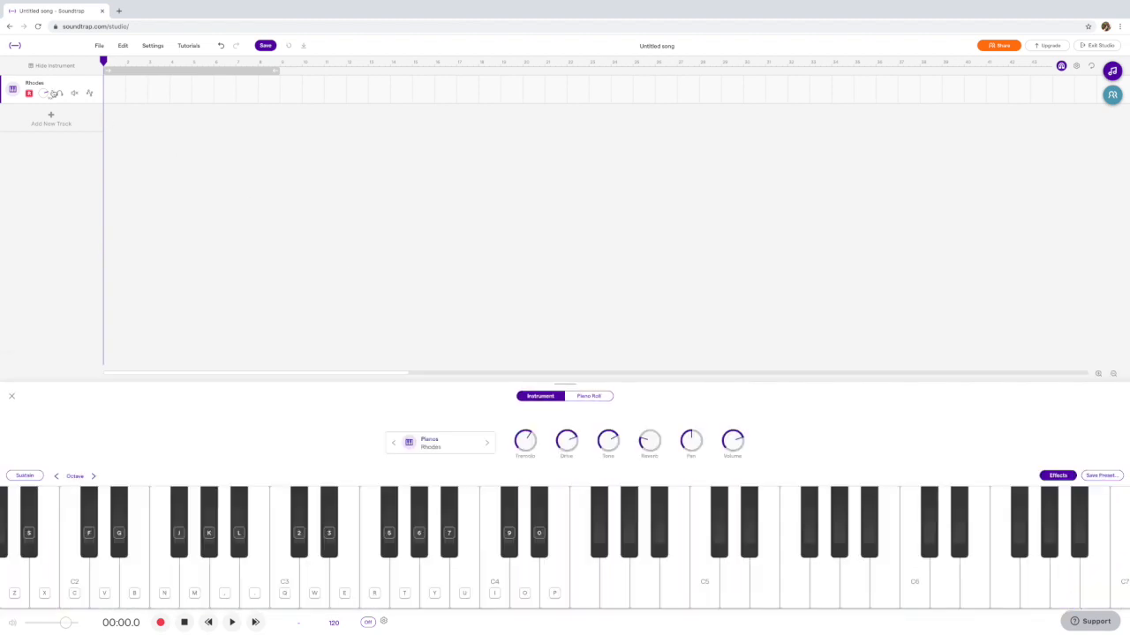
pyautogui.click(114, 91)
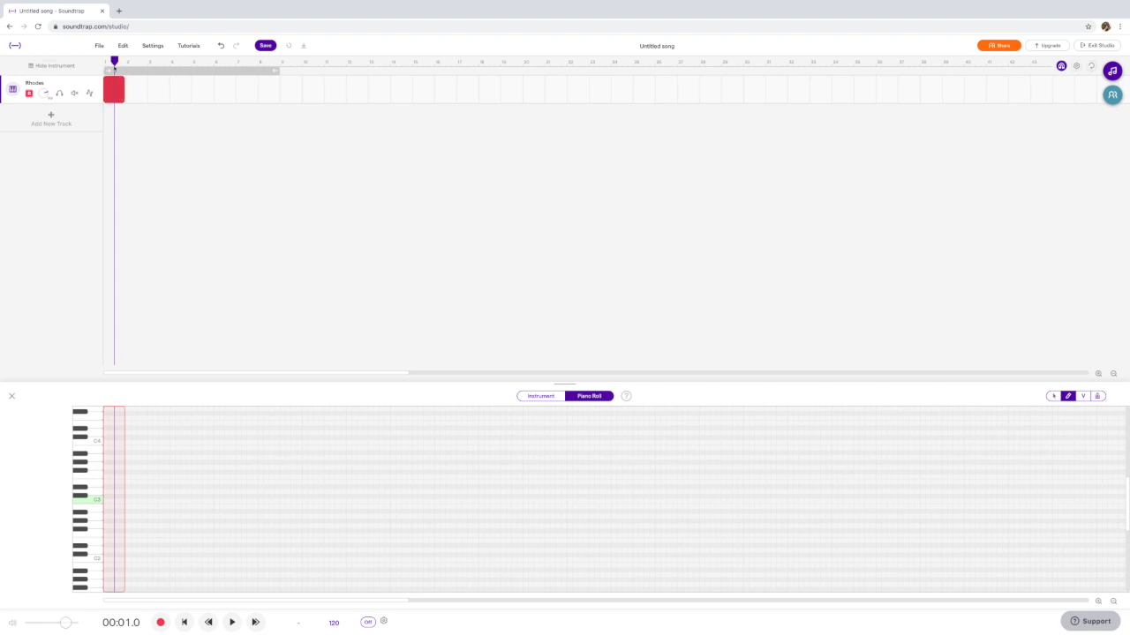
pyautogui.moveTo(426, 383); pyautogui.dragTo(419, 207)
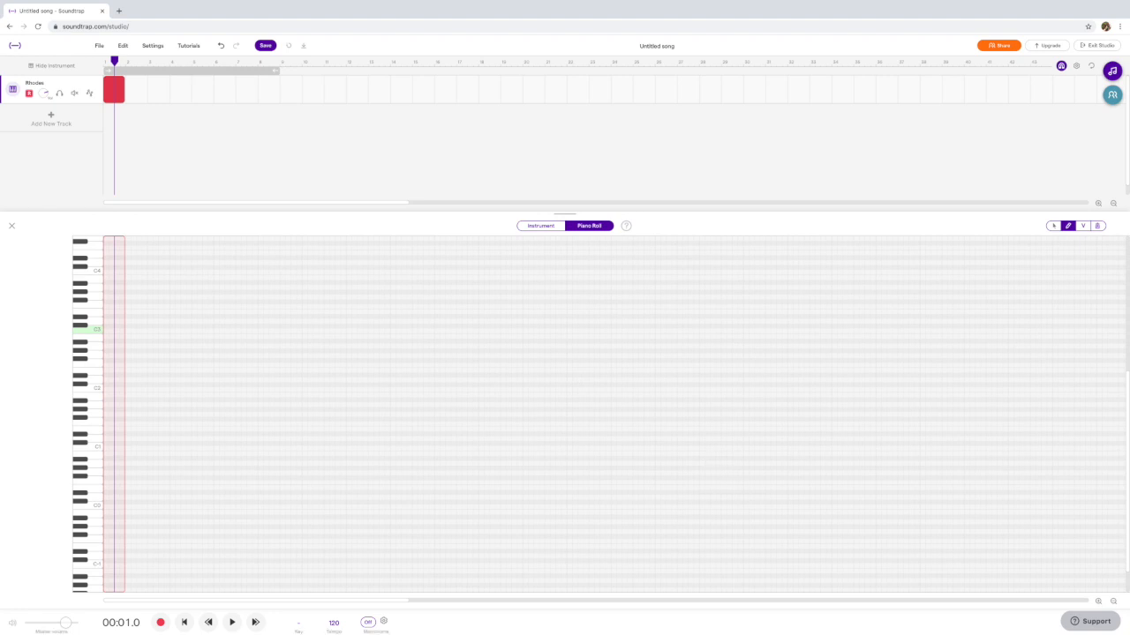
pyautogui.click(1097, 601)
pyautogui.click(1097, 601)
pyautogui.click(1097, 601)
pyautogui.click(1097, 601)
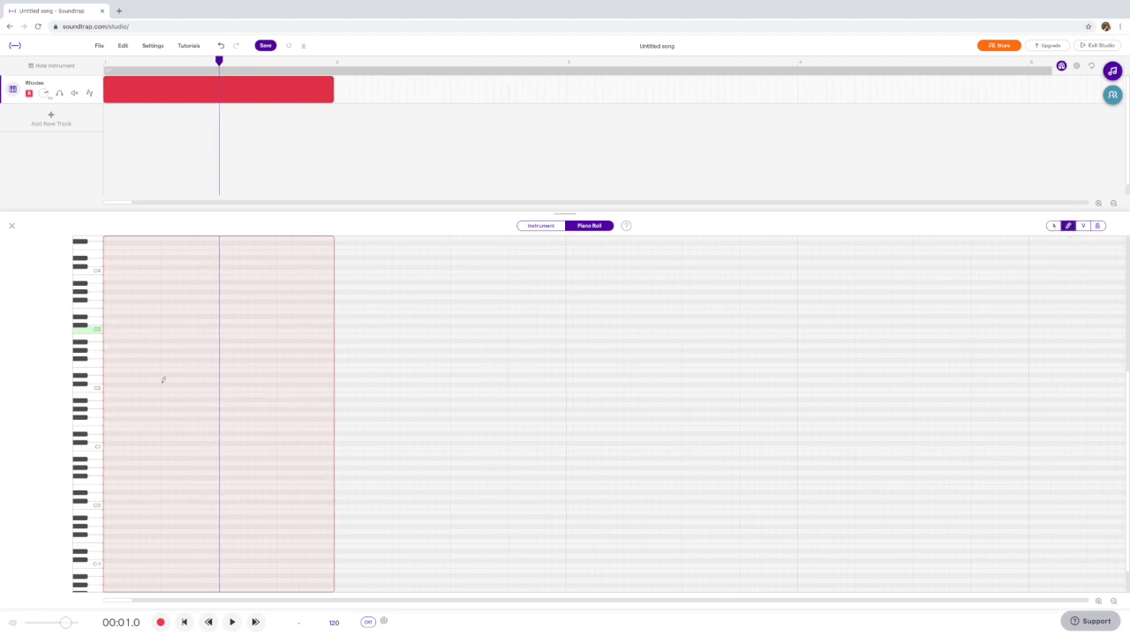
# Draw a G major chord (G1, B1, D2) at the start of bar 1 and play it back.
pyautogui.click(109, 411)
pyautogui.moveTo(107, 411); pyautogui.dragTo(108, 397)
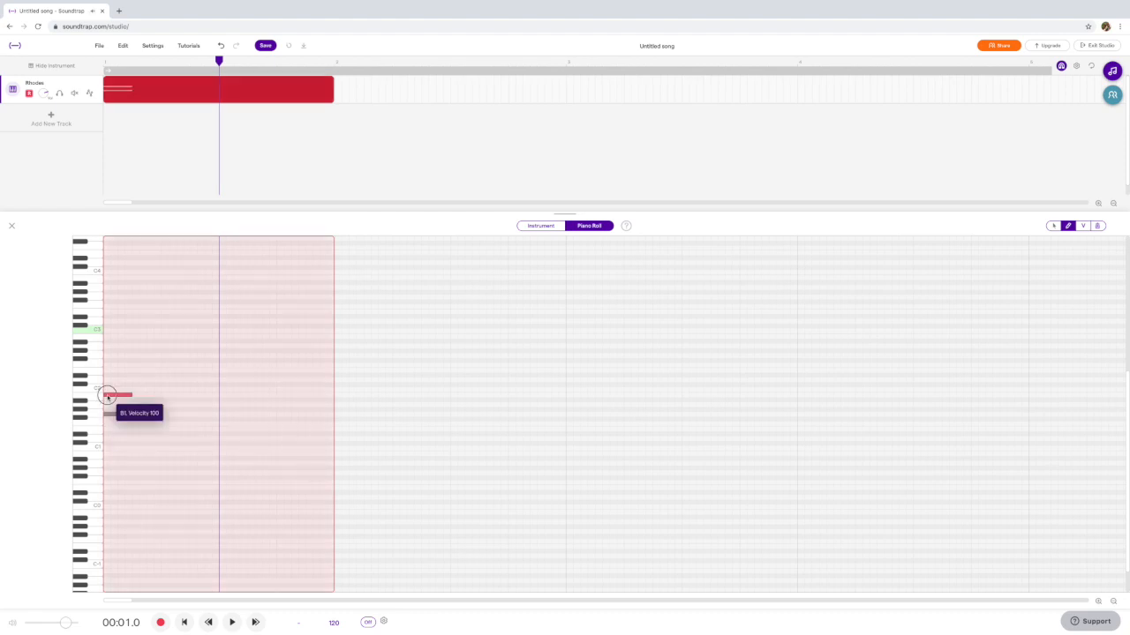
pyautogui.click(106, 380)
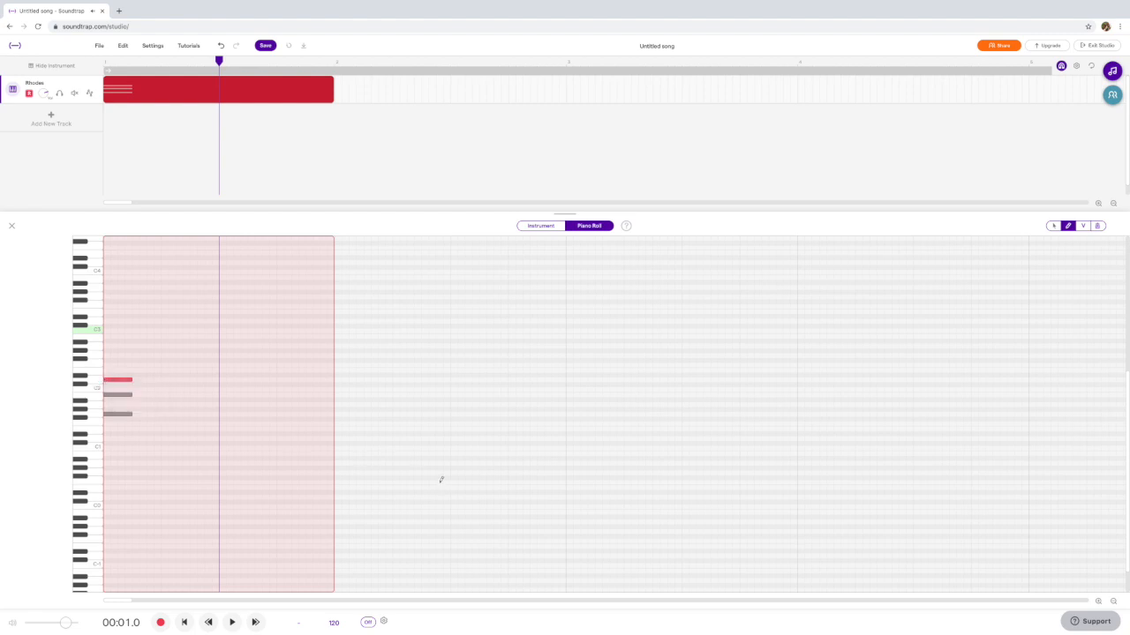
pyautogui.press('Return')
pyautogui.press('space')
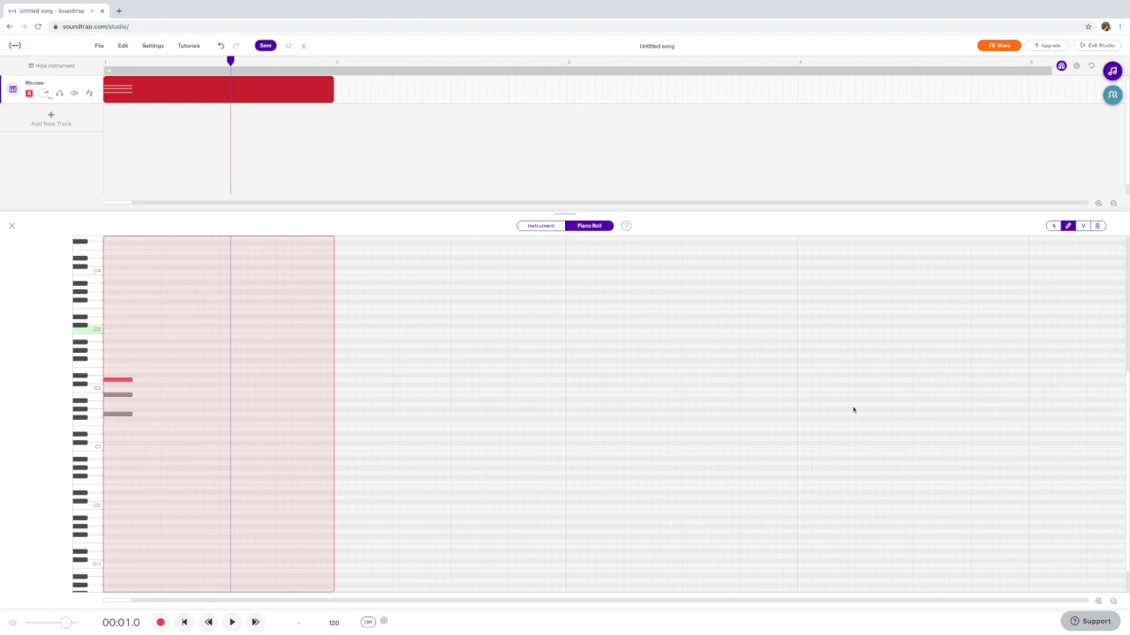
# Select the three chord notes in bar 1 and lengthen them together to one beat.
pyautogui.click(1054, 227)
pyautogui.click(120, 362)
pyautogui.moveTo(120, 362); pyautogui.dragTo(122, 442)
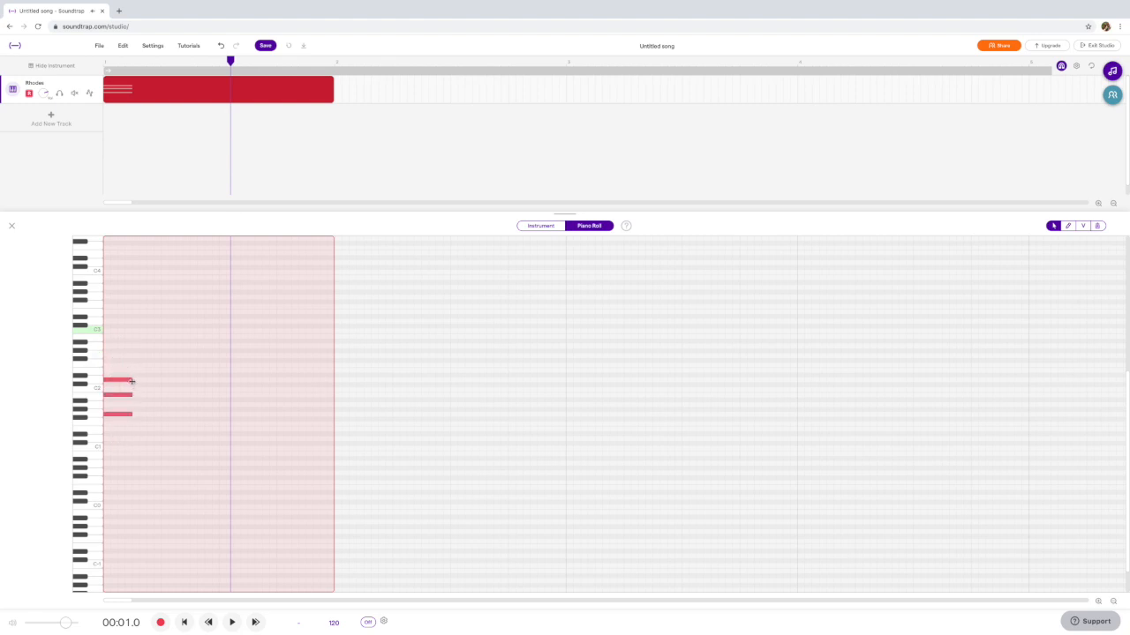
pyautogui.click(130, 394)
pyautogui.moveTo(131, 395); pyautogui.dragTo(159, 395)
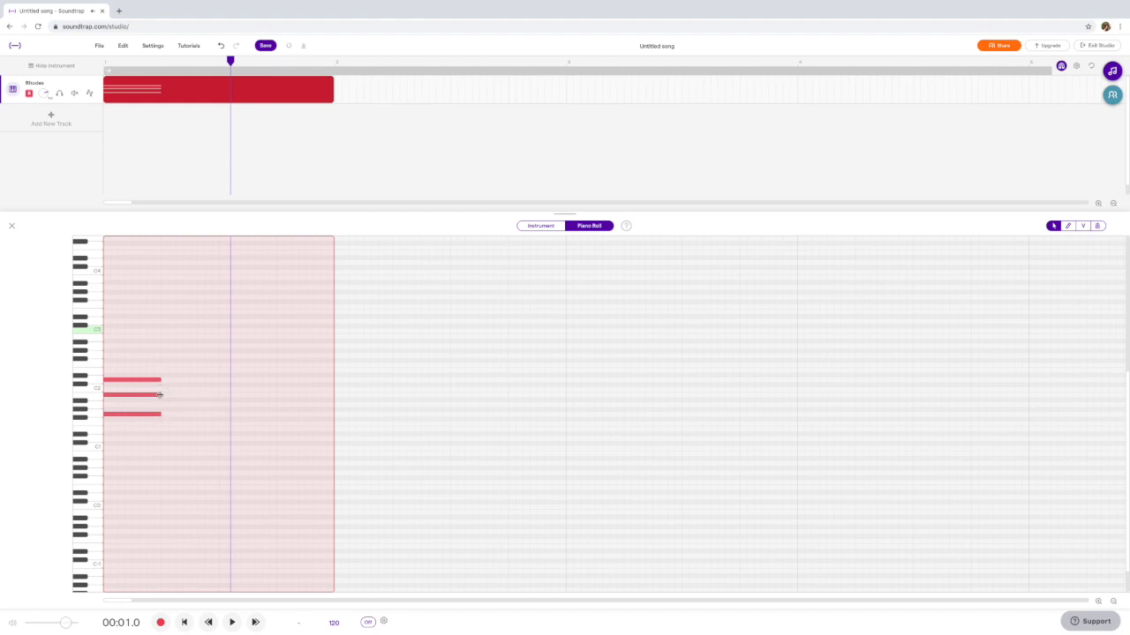
# Duplicate the G major chord to beat 3 of bar 1 and play the bar from the start.
pyautogui.moveTo(134, 367); pyautogui.dragTo(136, 434)
pyautogui.moveTo(128, 348); pyautogui.dragTo(132, 444)
pyautogui.moveTo(126, 415); pyautogui.dragTo(244, 418)
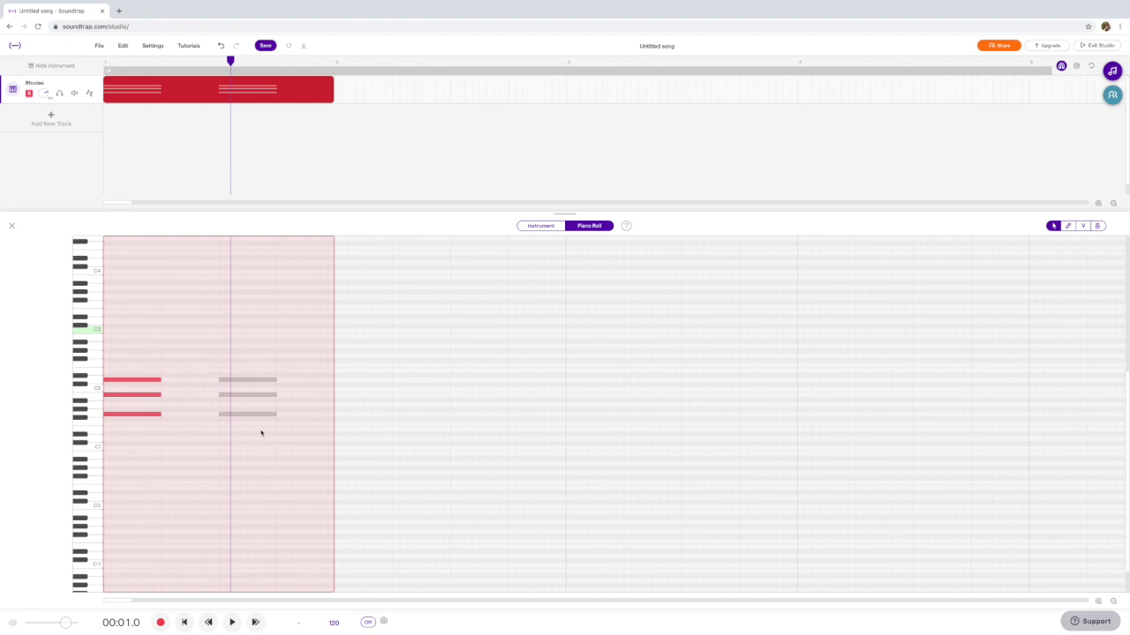
pyautogui.click(373, 361)
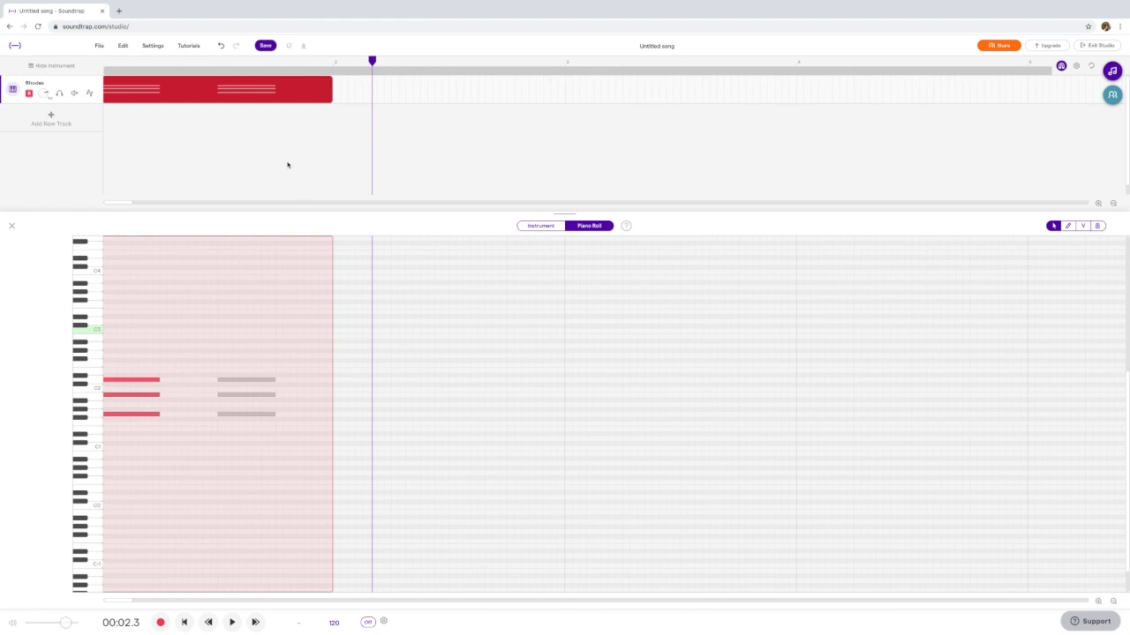
pyautogui.press('Return')
pyautogui.press('space')
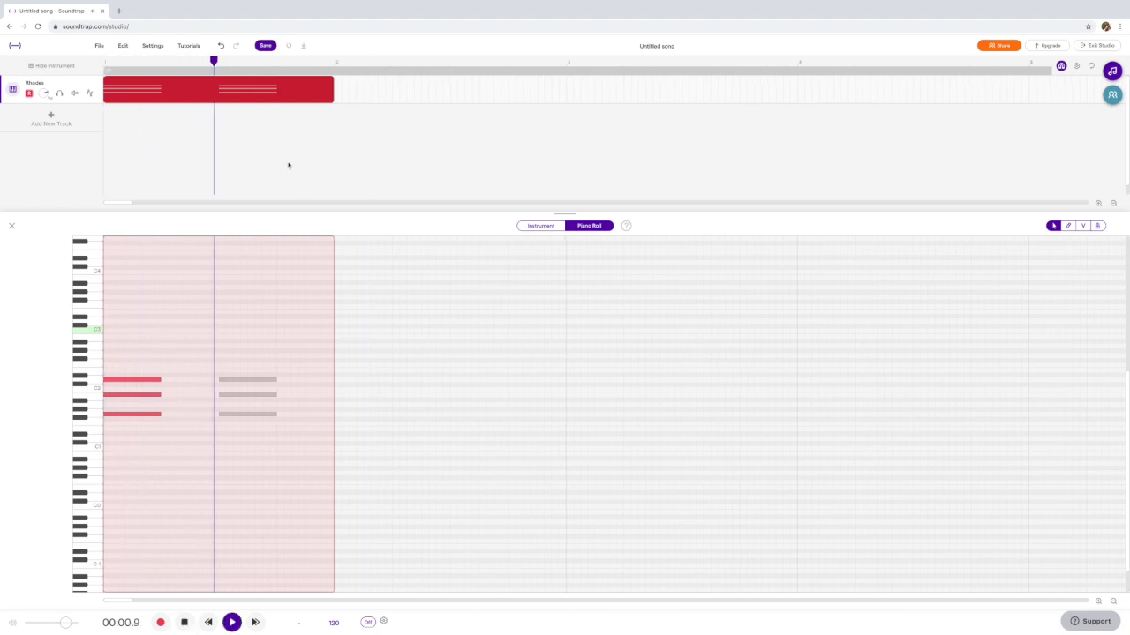
pyautogui.press('space')
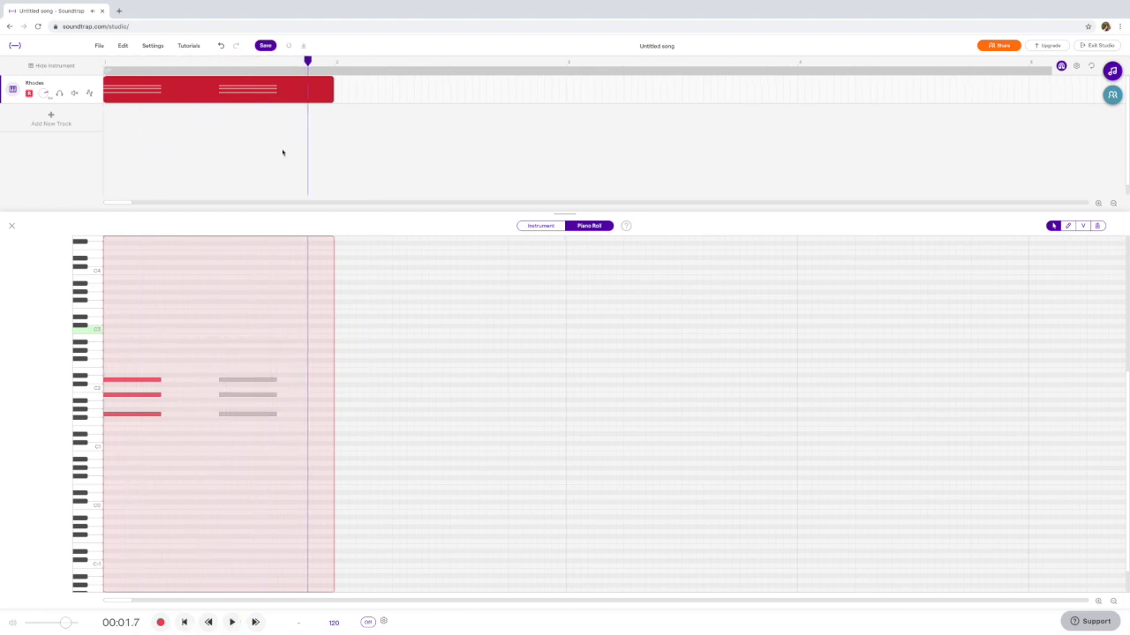
# Create a new empty region in bar 2, directly after the first region.
pyautogui.moveTo(200, 94)
pyautogui.moveTo(308, 60); pyautogui.dragTo(334, 60)
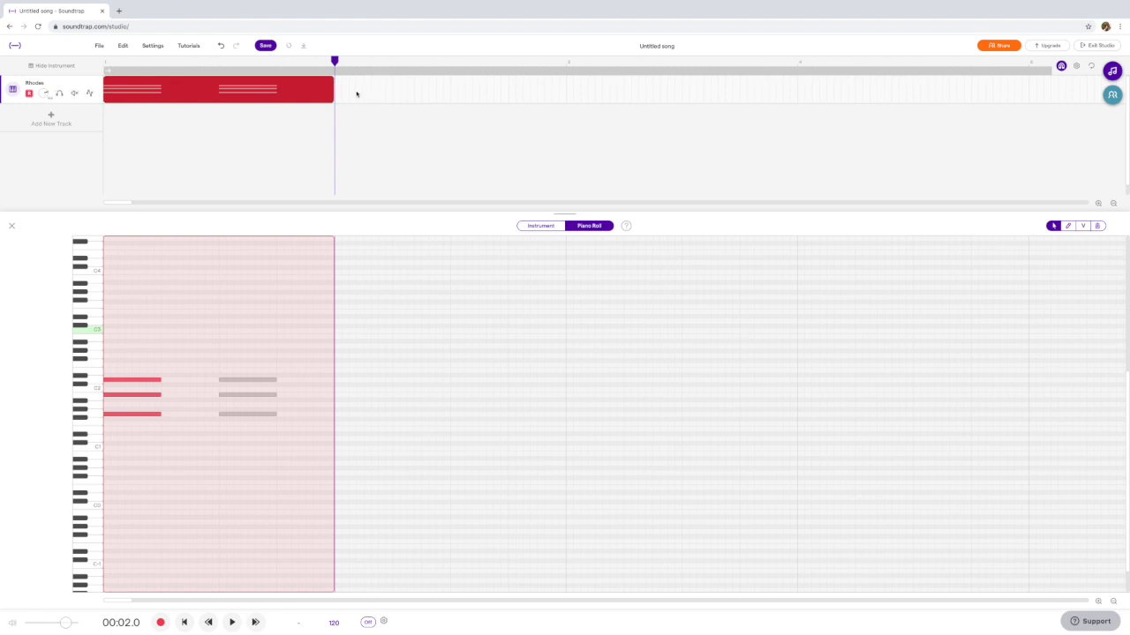
pyautogui.rightClick(336, 93)
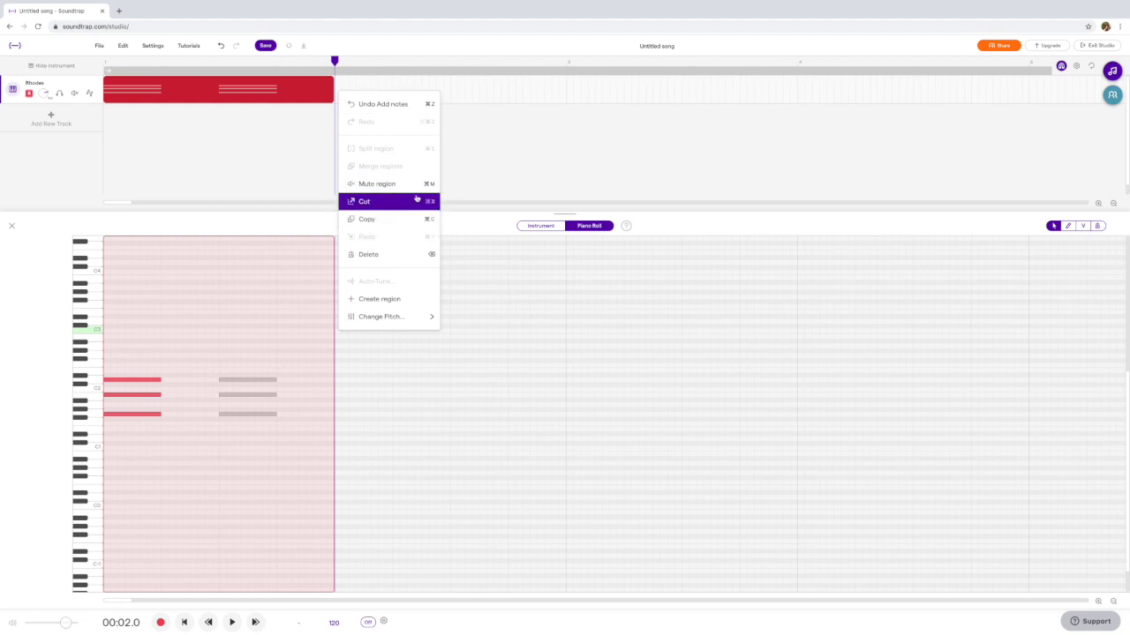
pyautogui.click(405, 301)
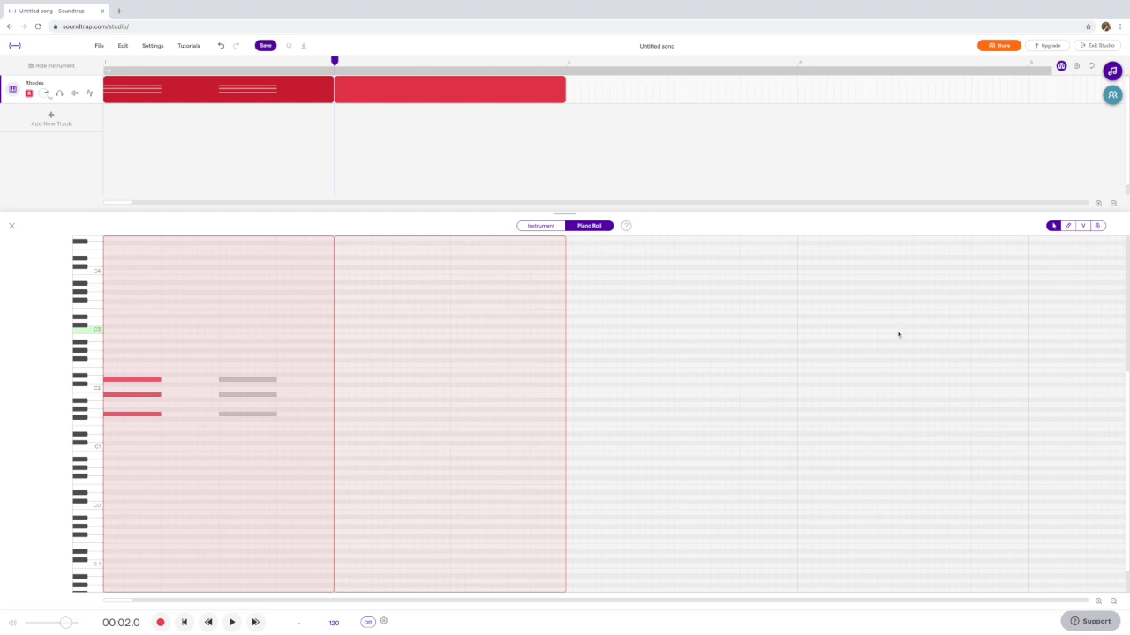
# Draw a D major chord (D1, F#1, A1) at the start of bar 2 and play it back.
pyautogui.click(1068, 226)
pyautogui.hscroll(1, 356, 437)
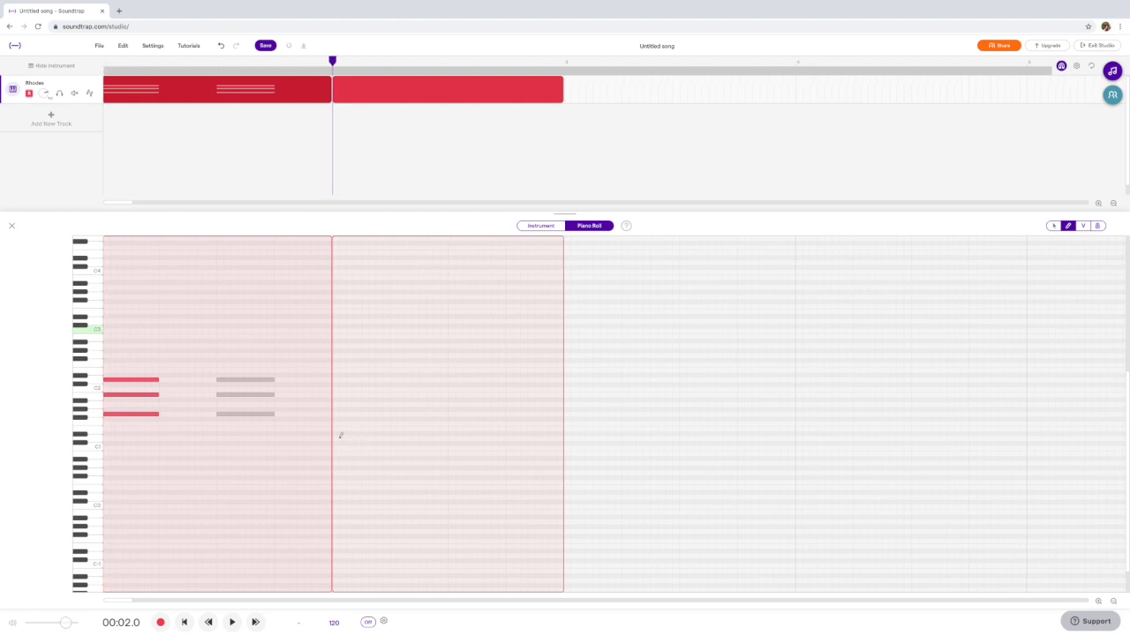
pyautogui.click(338, 439)
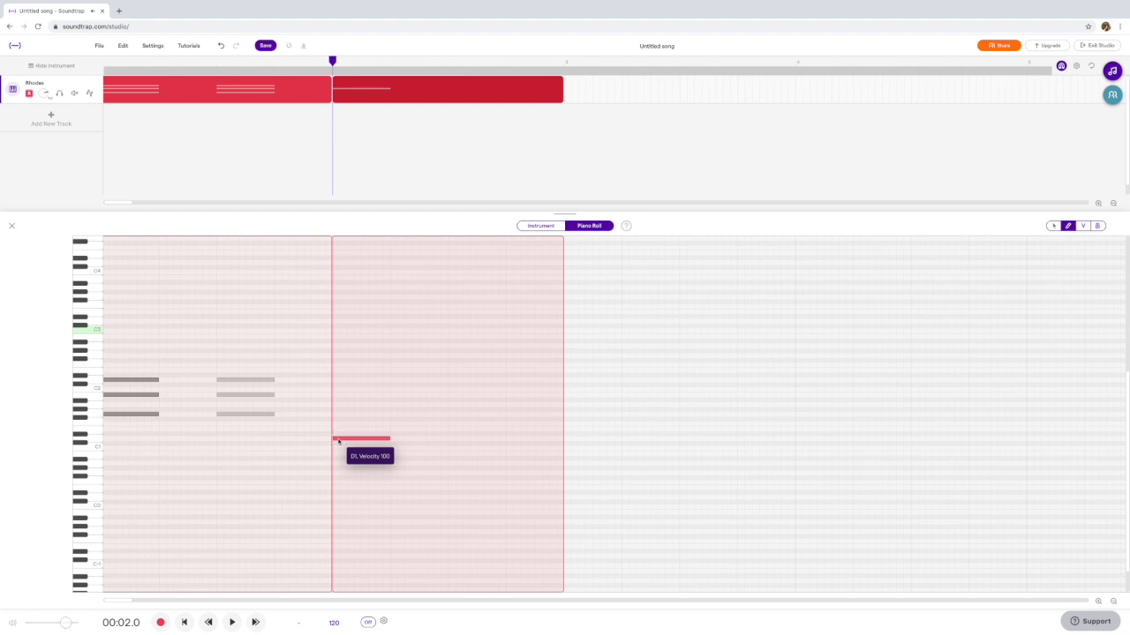
pyautogui.click(335, 420)
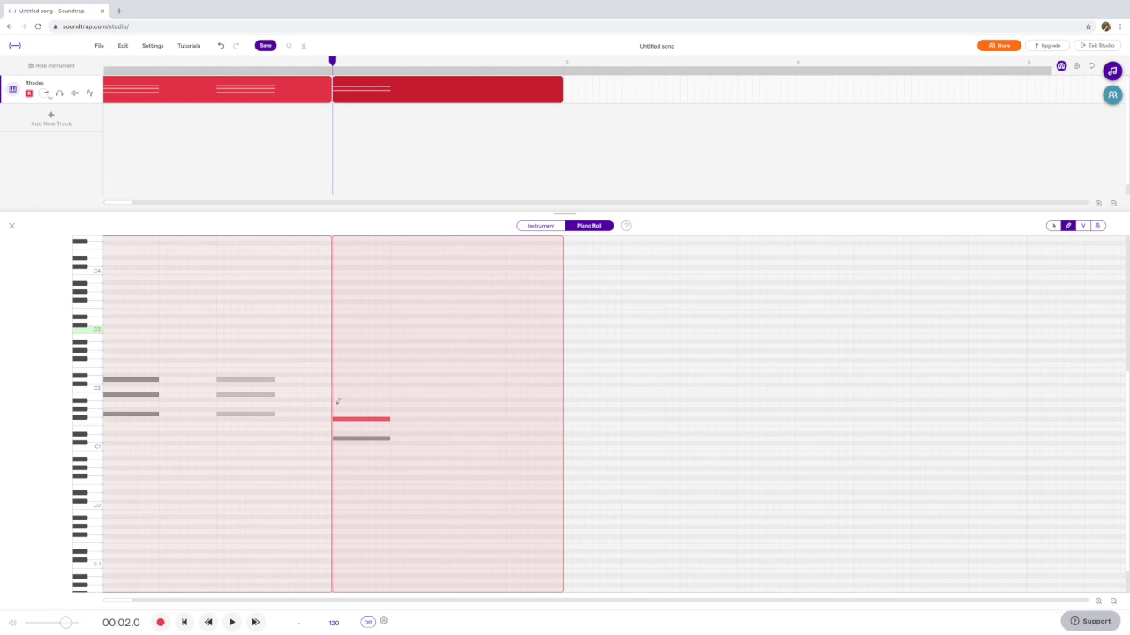
pyautogui.click(335, 404)
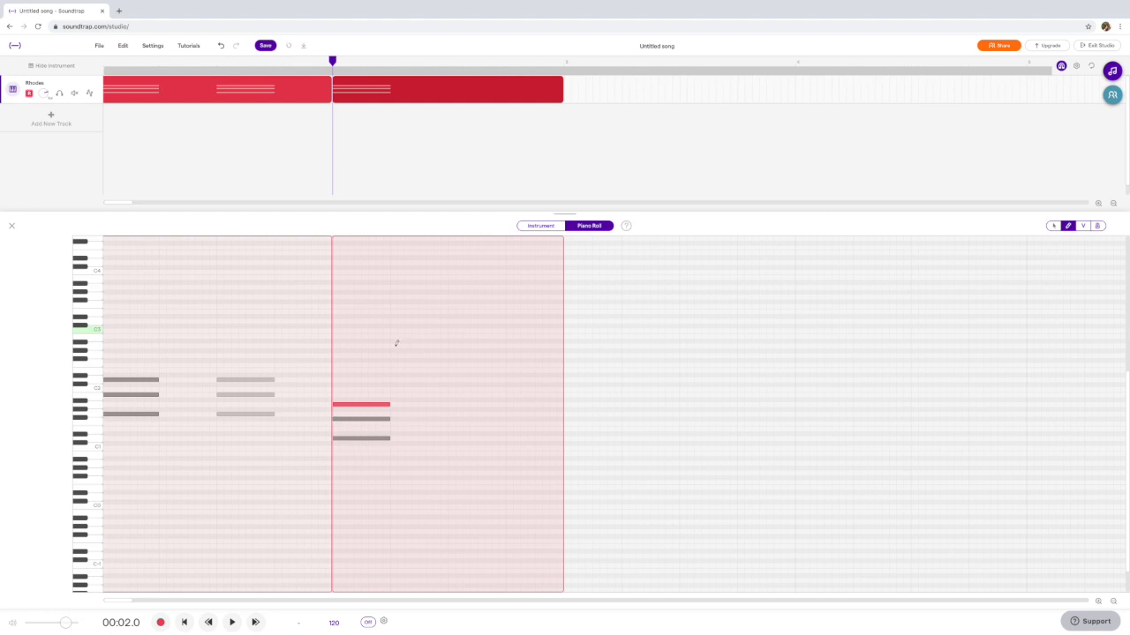
pyautogui.press('space')
pyautogui.press('space')
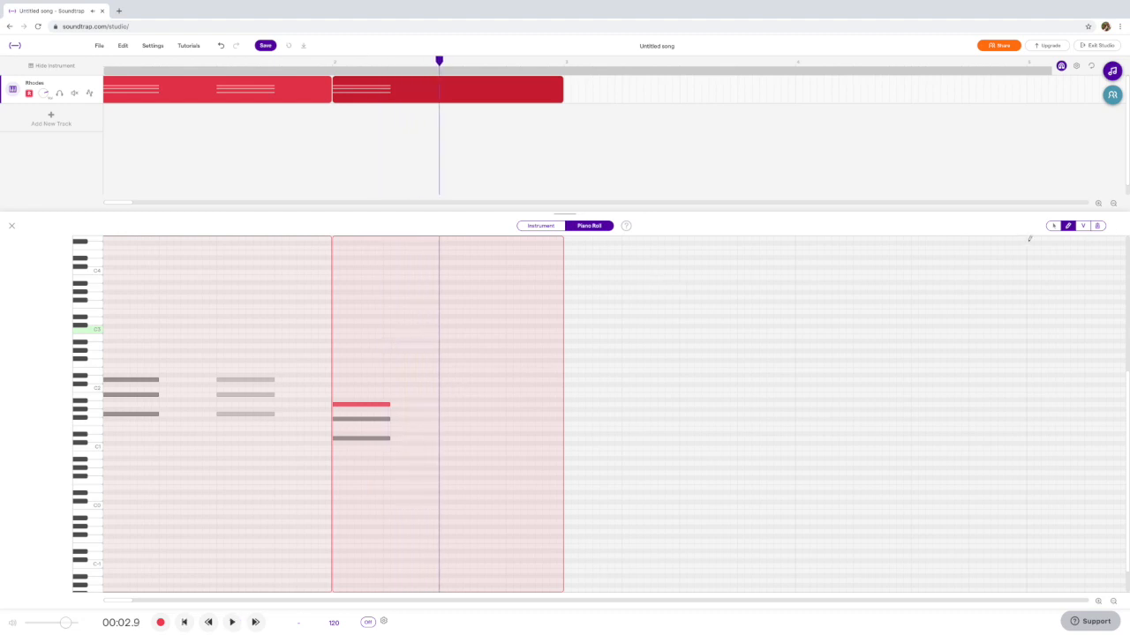
# Move the bar 2 chord up one octave and drop its top note back down to A1.
pyautogui.click(1053, 226)
pyautogui.moveTo(357, 461); pyautogui.dragTo(357, 349)
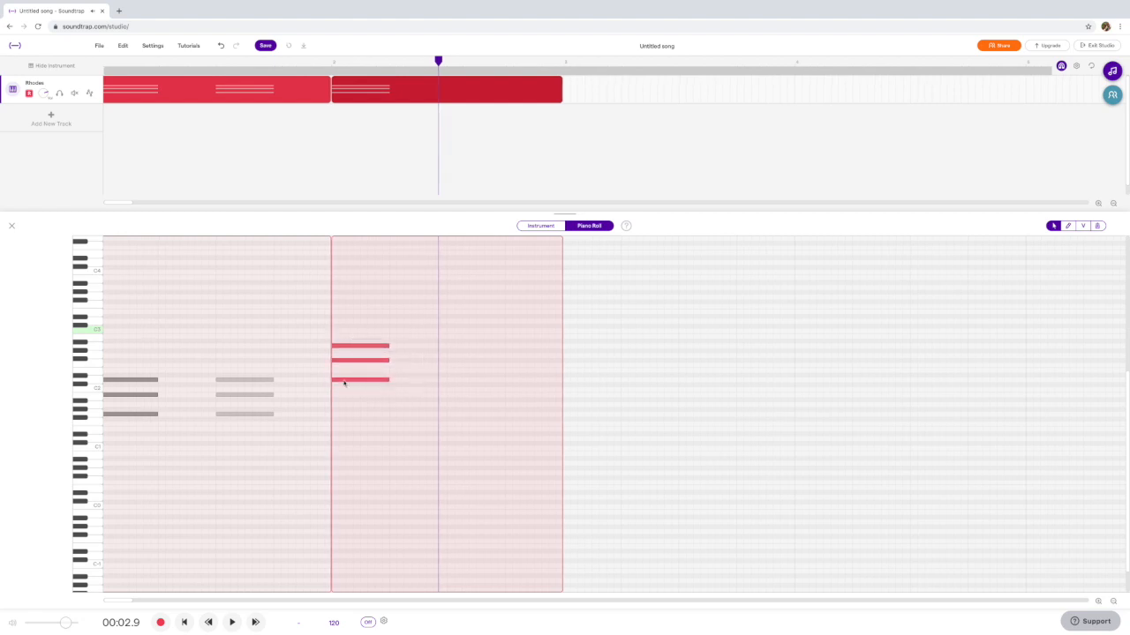
pyautogui.click(376, 326)
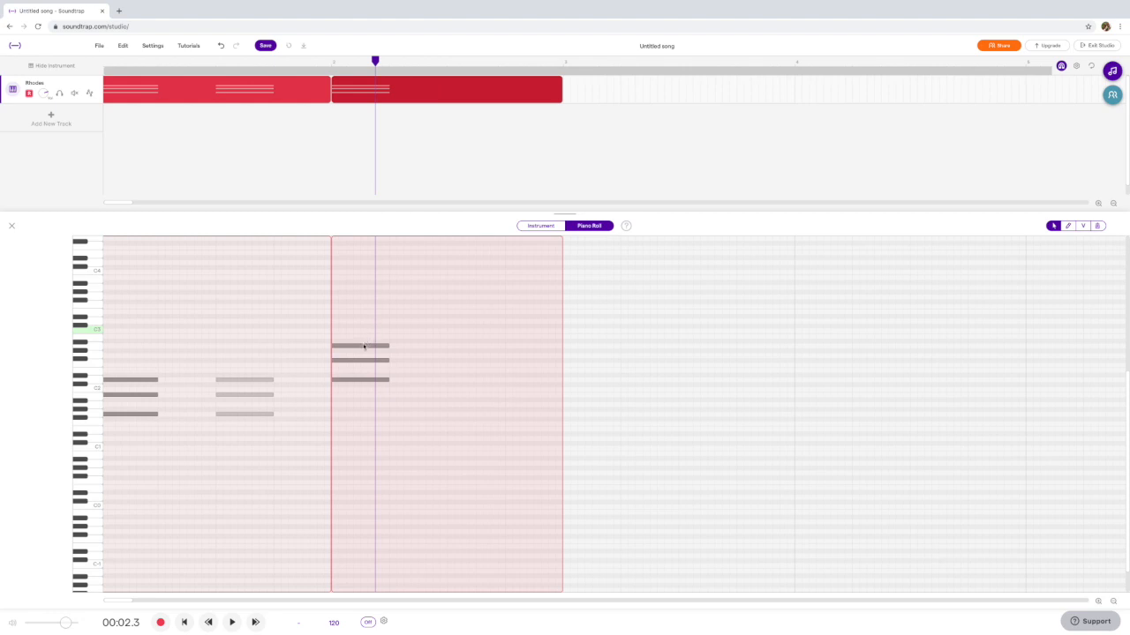
pyautogui.moveTo(354, 350); pyautogui.dragTo(353, 410)
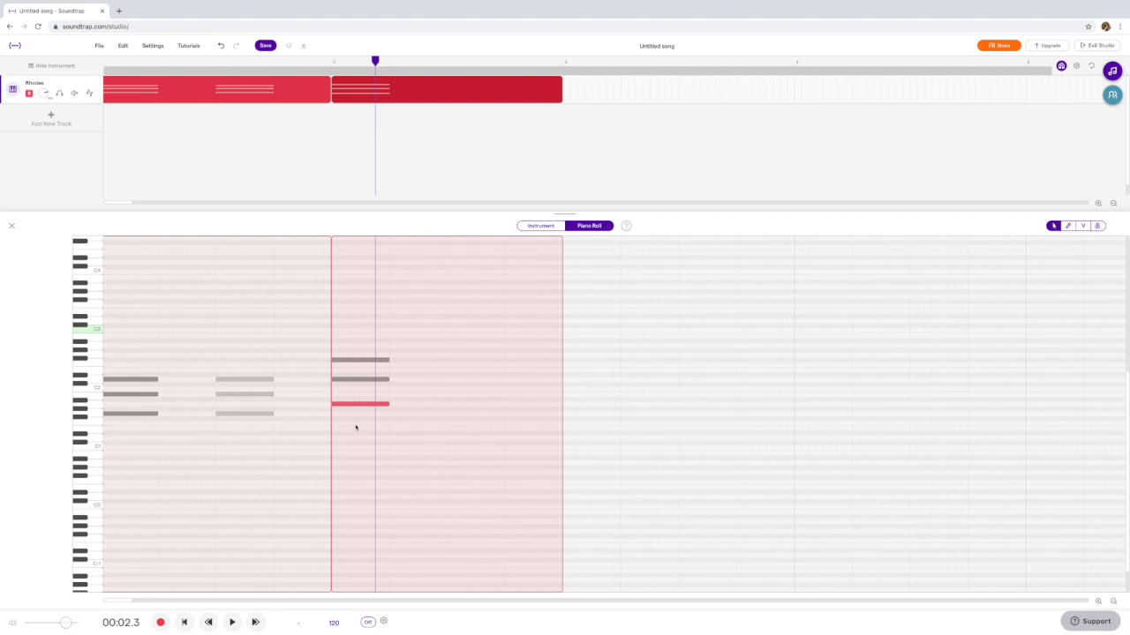
pyautogui.click(354, 380)
# Duplicate the three-note D major chord in bar 2 to beat 3 of that bar.
pyautogui.moveTo(356, 346); pyautogui.dragTo(356, 415)
pyautogui.press('alt')
pyautogui.moveTo(354, 404); pyautogui.dragTo(469, 408)
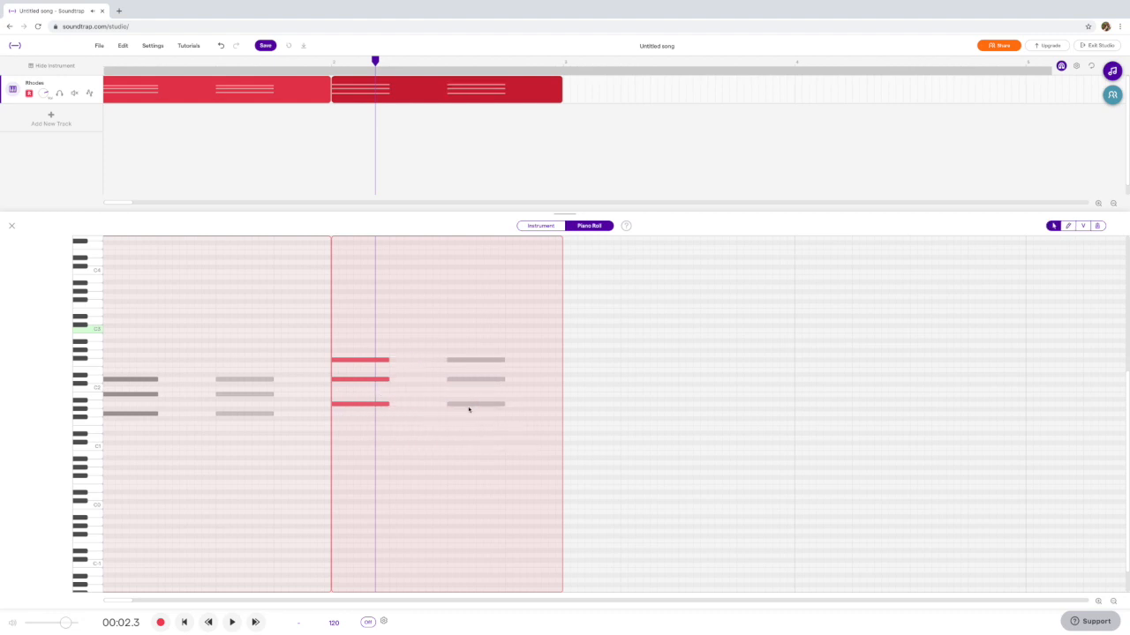
# Create an empty region in bar 3 and activate the pencil tool for drawing notes.
pyautogui.click(564, 64)
pyautogui.rightClick(570, 84)
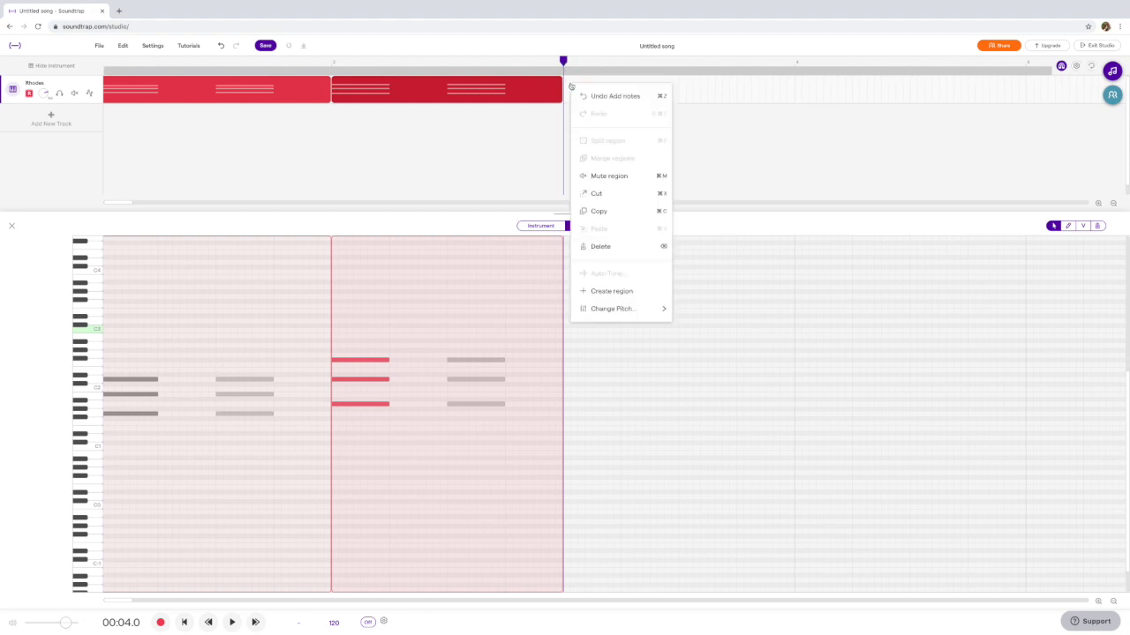
pyautogui.click(616, 293)
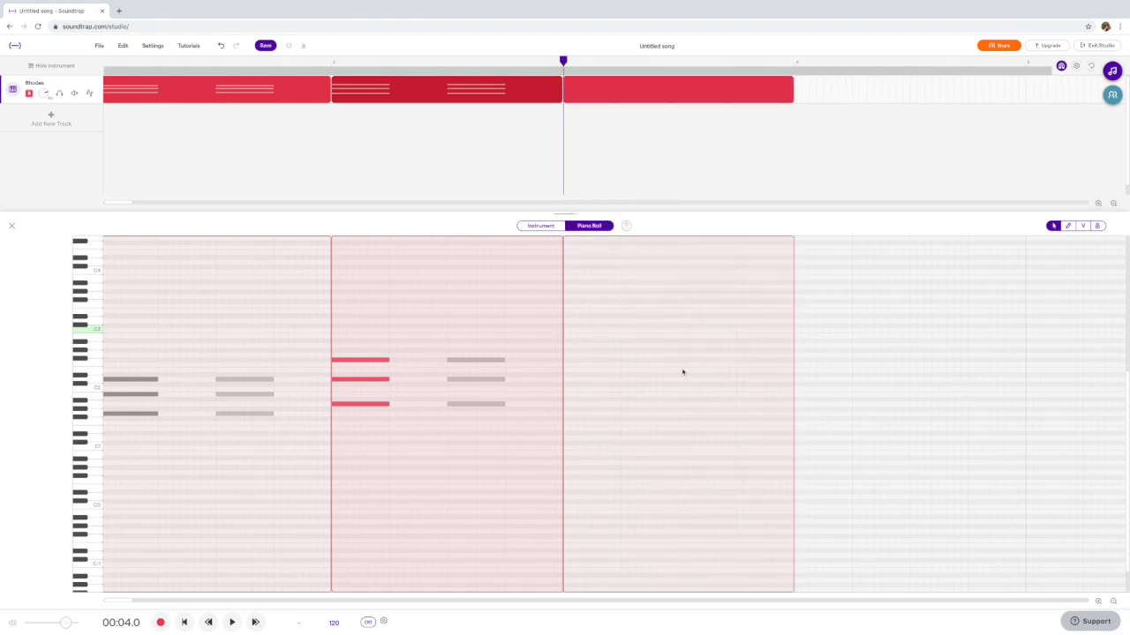
pyautogui.click(1067, 226)
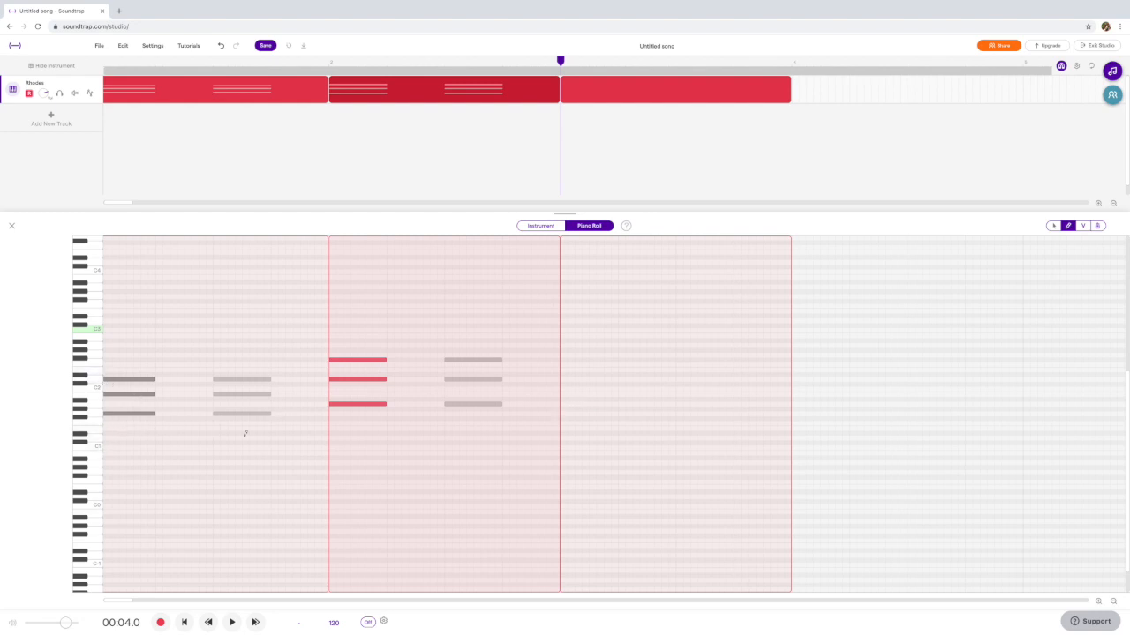
# Draw an E minor chord (E1, G1, B1) at the start of bar 3 and raise its lowest note to E2.
pyautogui.click(565, 429)
pyautogui.click(565, 413)
pyautogui.click(565, 394)
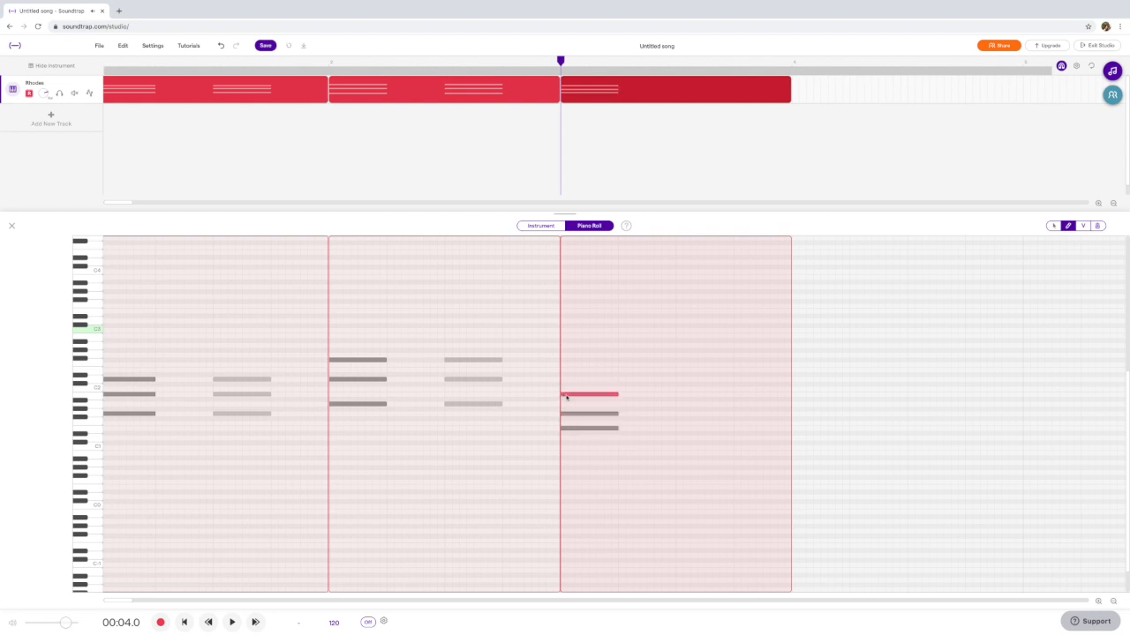
pyautogui.click(1053, 226)
pyautogui.click(571, 429)
pyautogui.moveTo(570, 429); pyautogui.dragTo(571, 374)
pyautogui.click(585, 345)
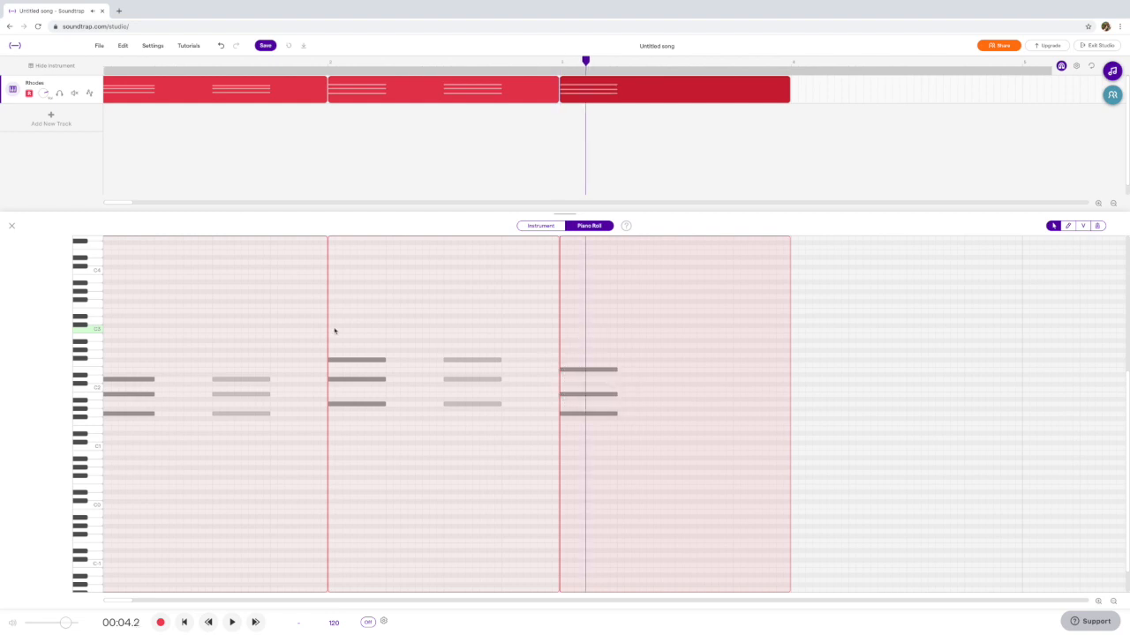
# Duplicate the three-note E minor chord in bar 3 to beat 3 of that bar.
pyautogui.moveTo(567, 338)
pyautogui.mouseDown()
pyautogui.moveTo(580, 441)
pyautogui.moveTo(575, 424)
pyautogui.moveTo(684, 415)
pyautogui.mouseUp()
pyautogui.press('alt')
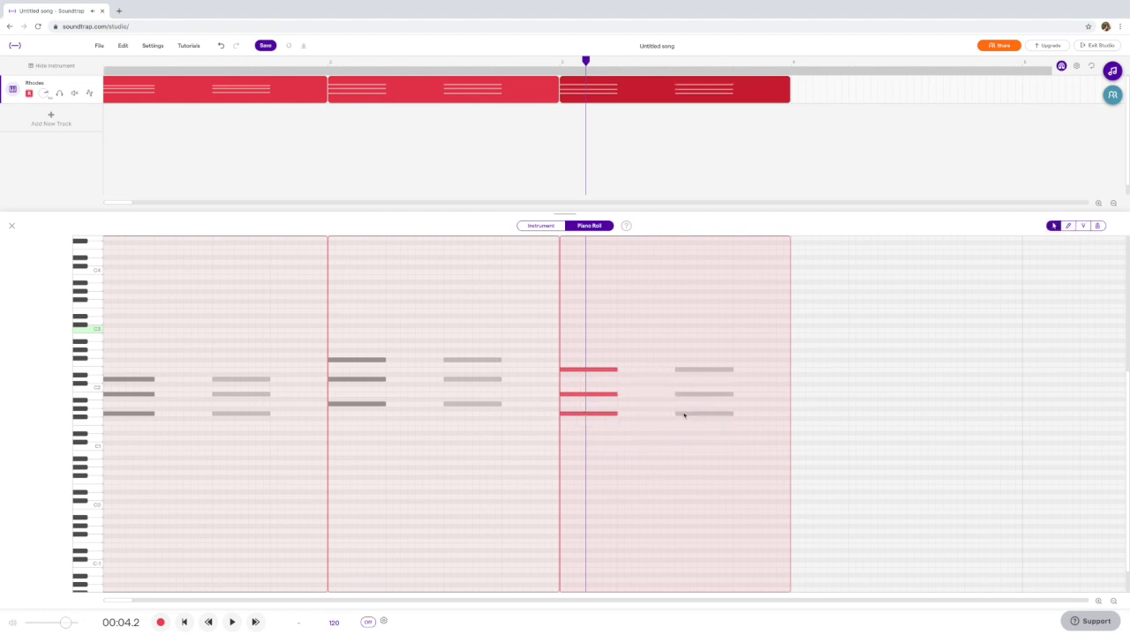
pyautogui.click(645, 331)
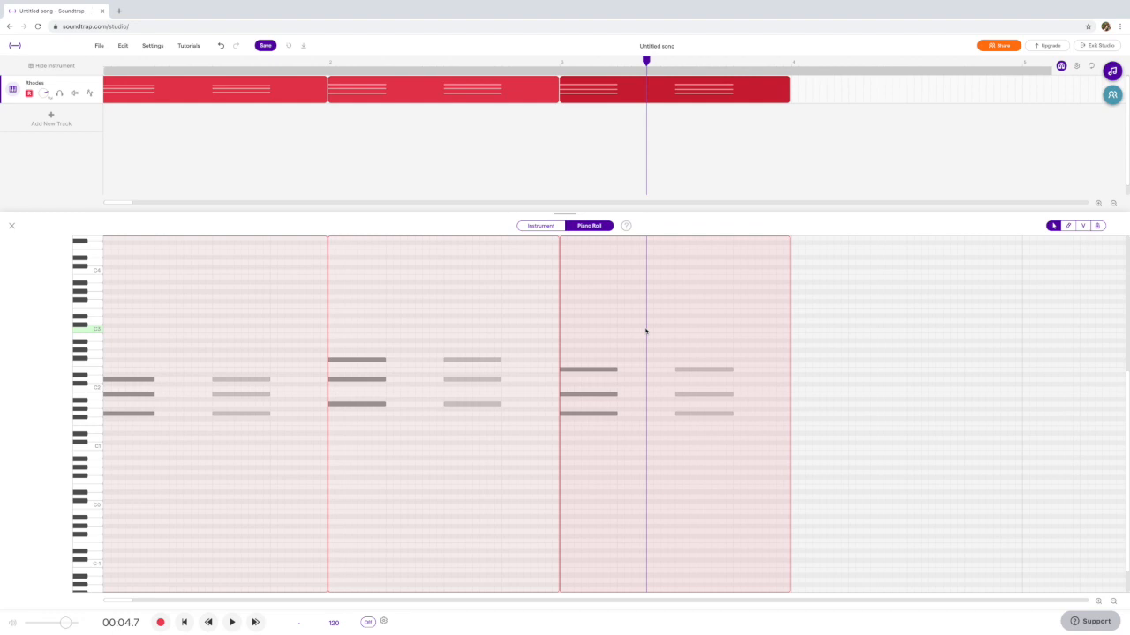
# Create an empty region in bar 4 and draw a C major chord (C2, E2, G2) at its start.
pyautogui.scroll(3, 645, 331)
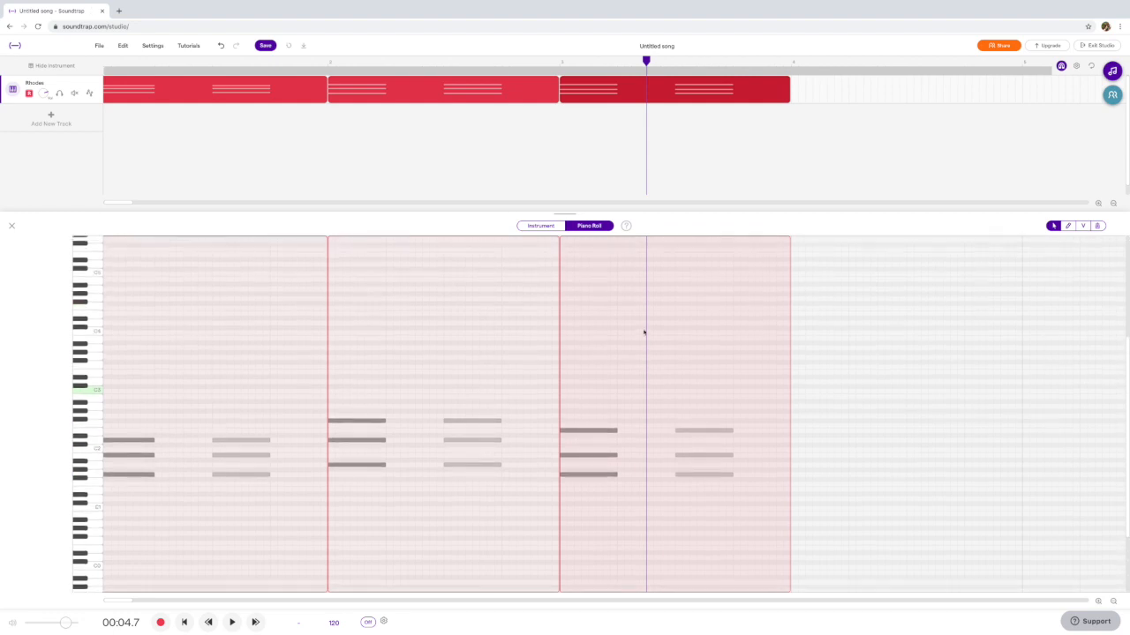
pyautogui.click(792, 64)
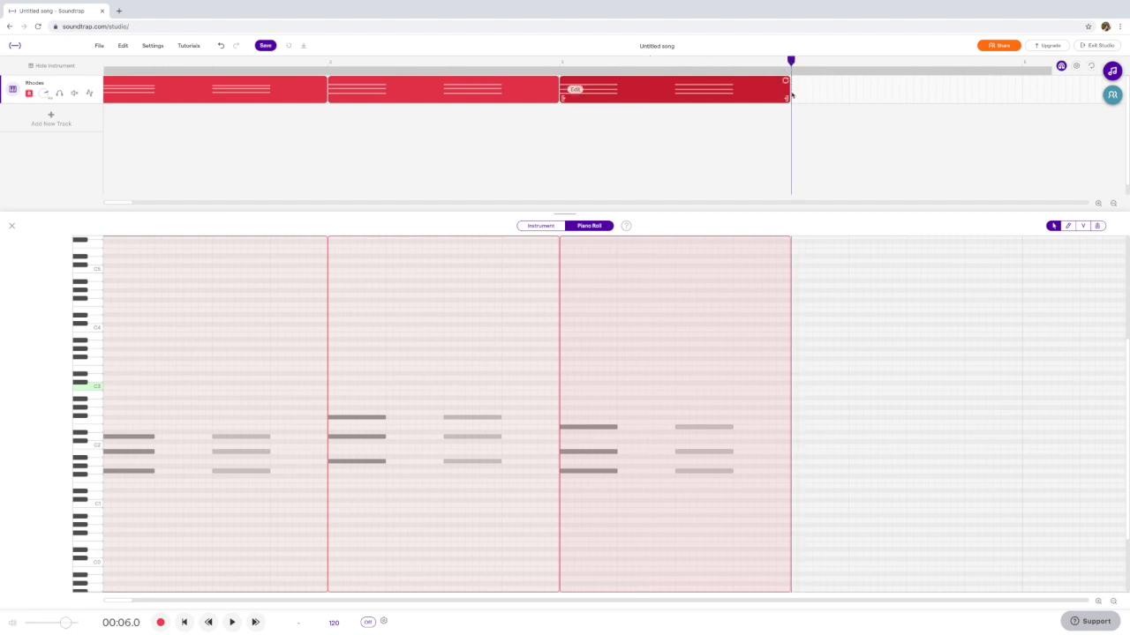
pyautogui.rightClick(789, 93)
pyautogui.click(842, 299)
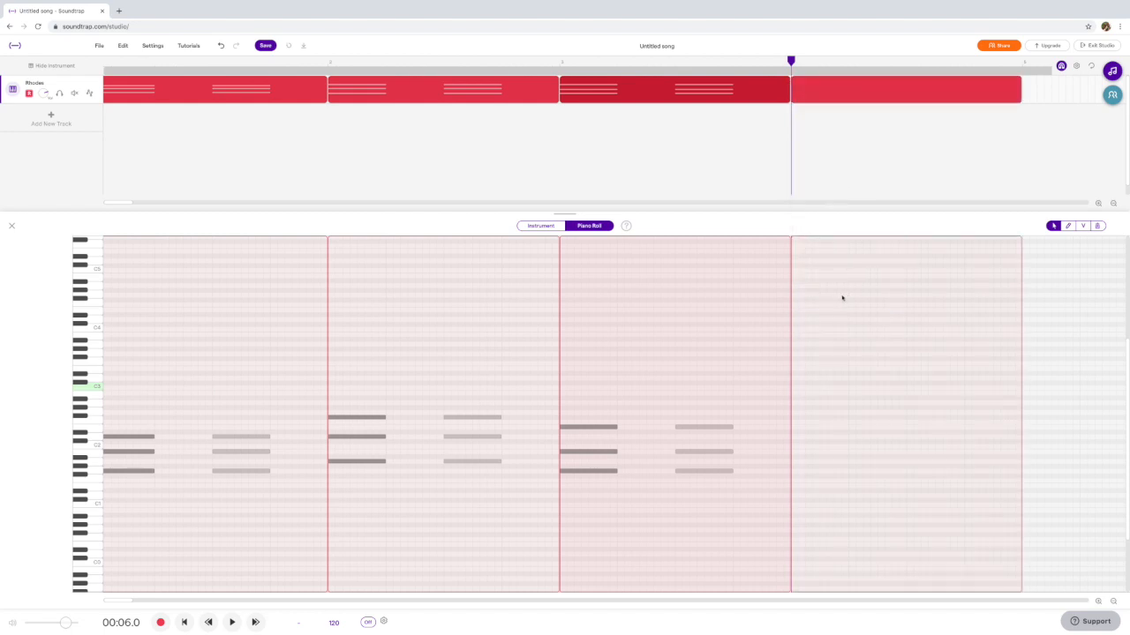
pyautogui.click(1068, 226)
pyautogui.click(794, 448)
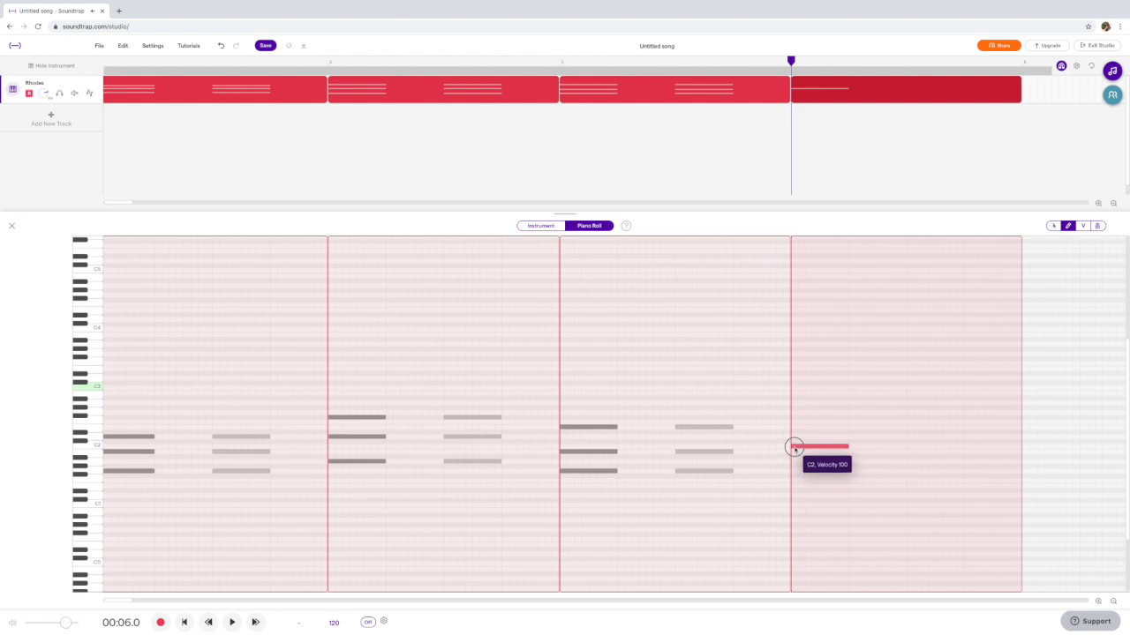
pyautogui.click(796, 432)
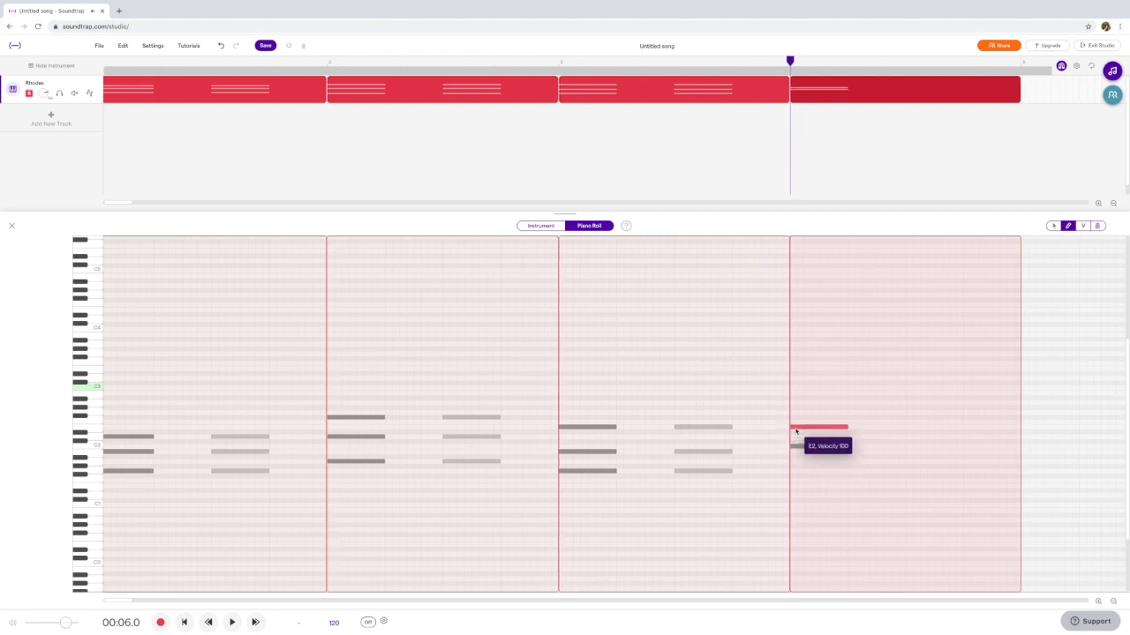
pyautogui.click(794, 412)
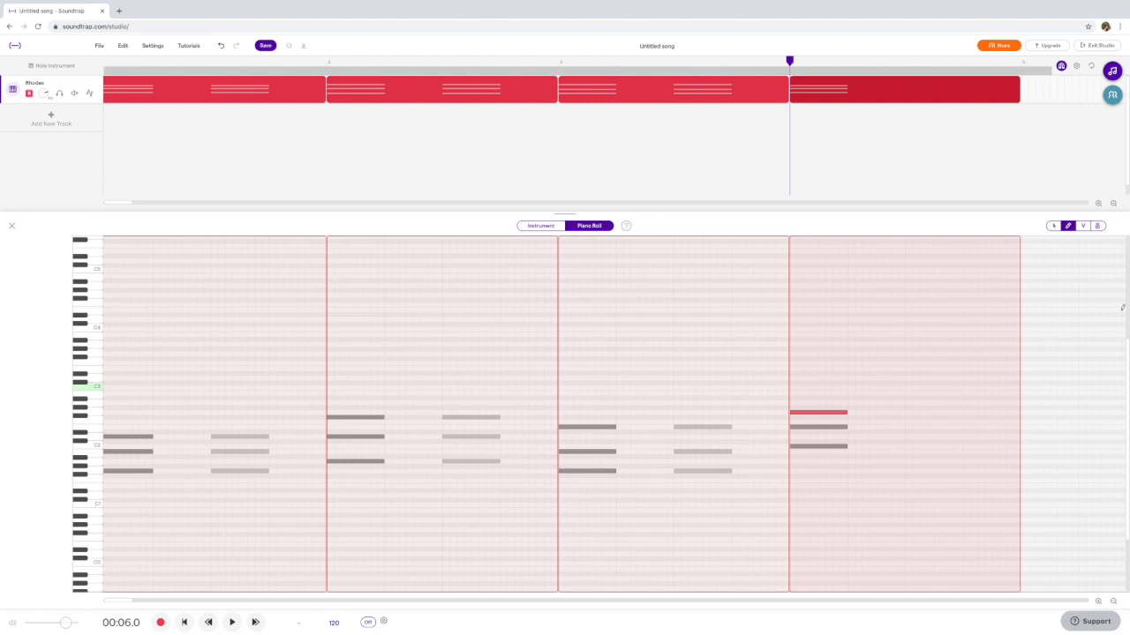
# Duplicate the three-note C major chord in bar 4 to beat 3 of that bar.
pyautogui.click(1053, 226)
pyautogui.moveTo(812, 481)
pyautogui.mouseDown()
pyautogui.moveTo(820, 386)
pyautogui.moveTo(925, 413)
pyautogui.mouseUp()
pyautogui.press('p')
pyautogui.click(891, 389)
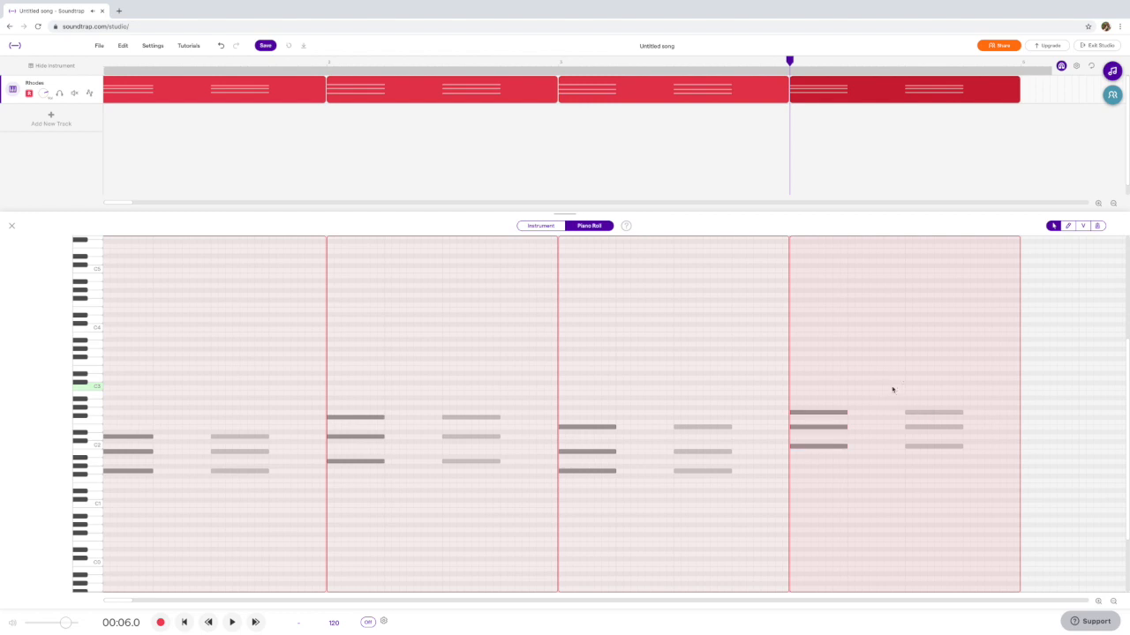
# Play the four-bar chord progression from the start of the song.
pyautogui.press('Left')
pyautogui.press('Left')
pyautogui.press('Left')
pyautogui.press('Left')
pyautogui.press('space')
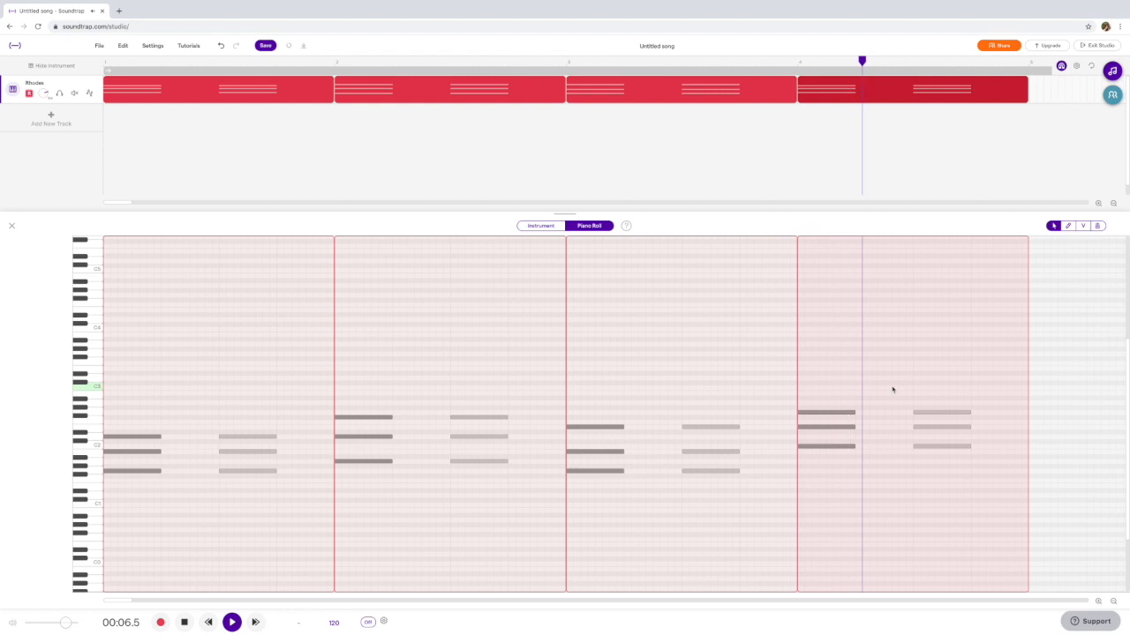
pyautogui.press('space')
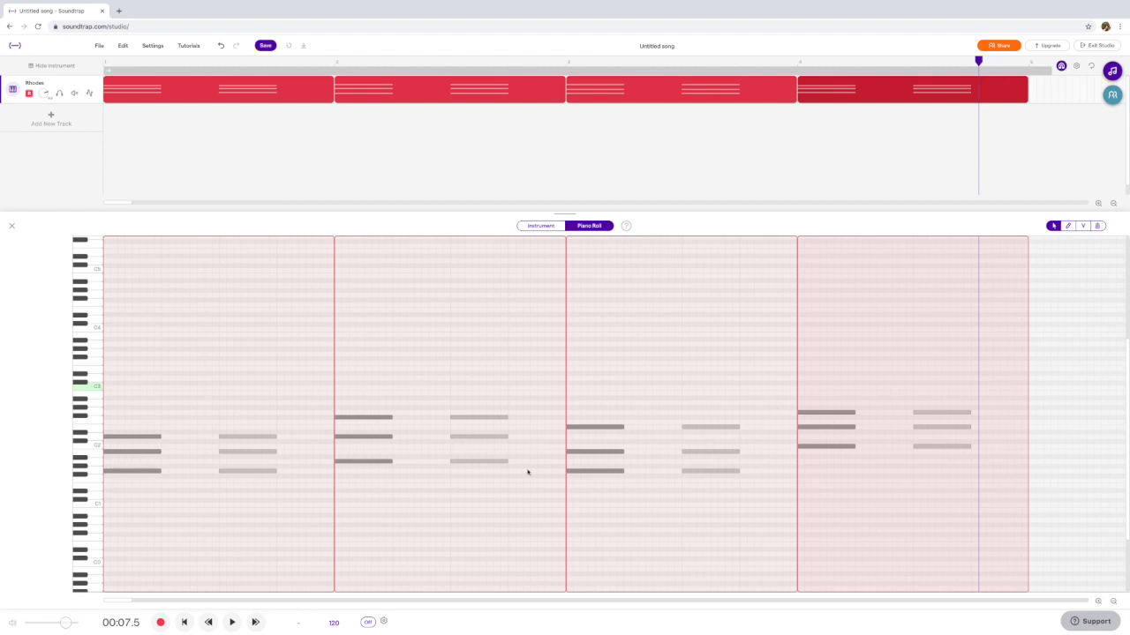
# Raise the lowest note of both E minor chords in bar 3 one octave to G2.
pyautogui.click(584, 473)
pyautogui.moveTo(585, 472); pyautogui.dragTo(586, 423)
pyautogui.moveTo(585, 412); pyautogui.dragTo(586, 412)
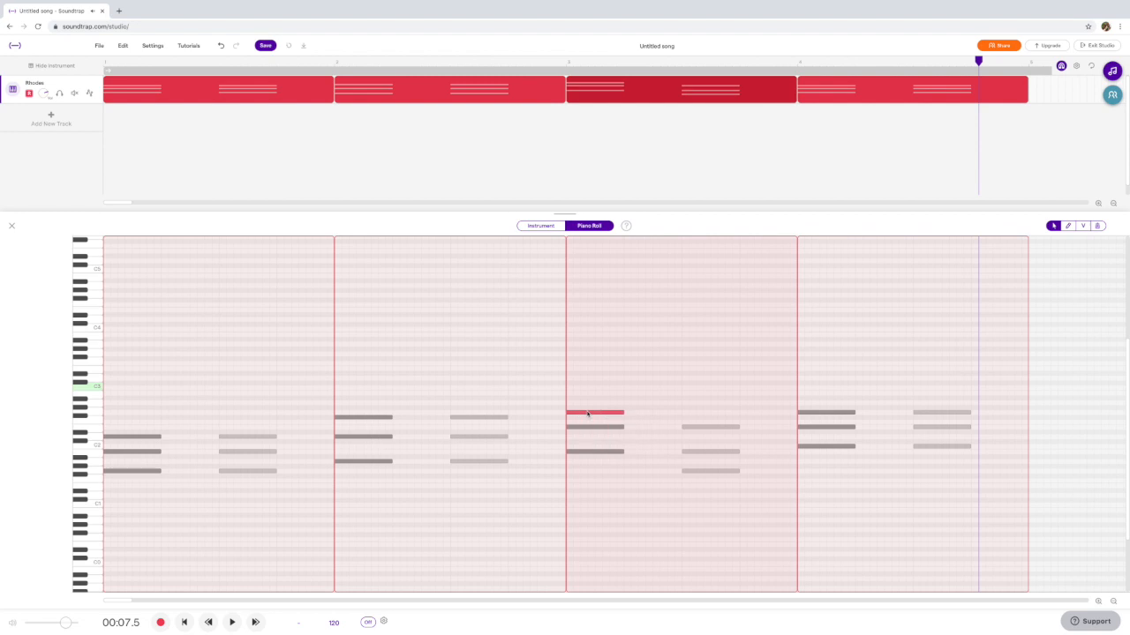
pyautogui.moveTo(712, 472); pyautogui.dragTo(712, 415)
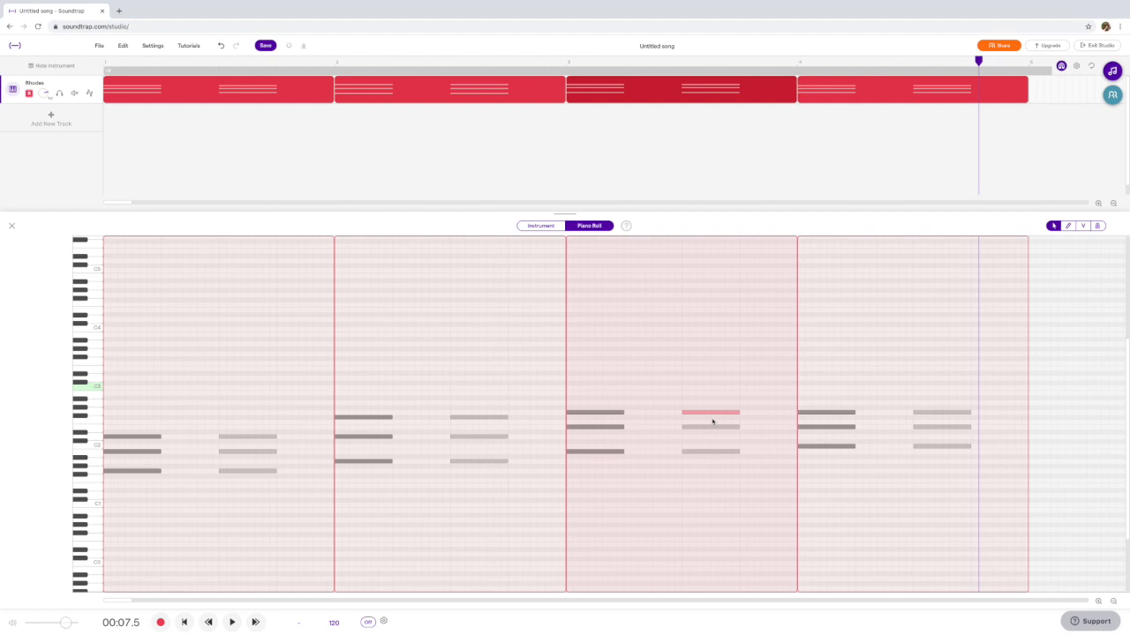
pyautogui.click(598, 160)
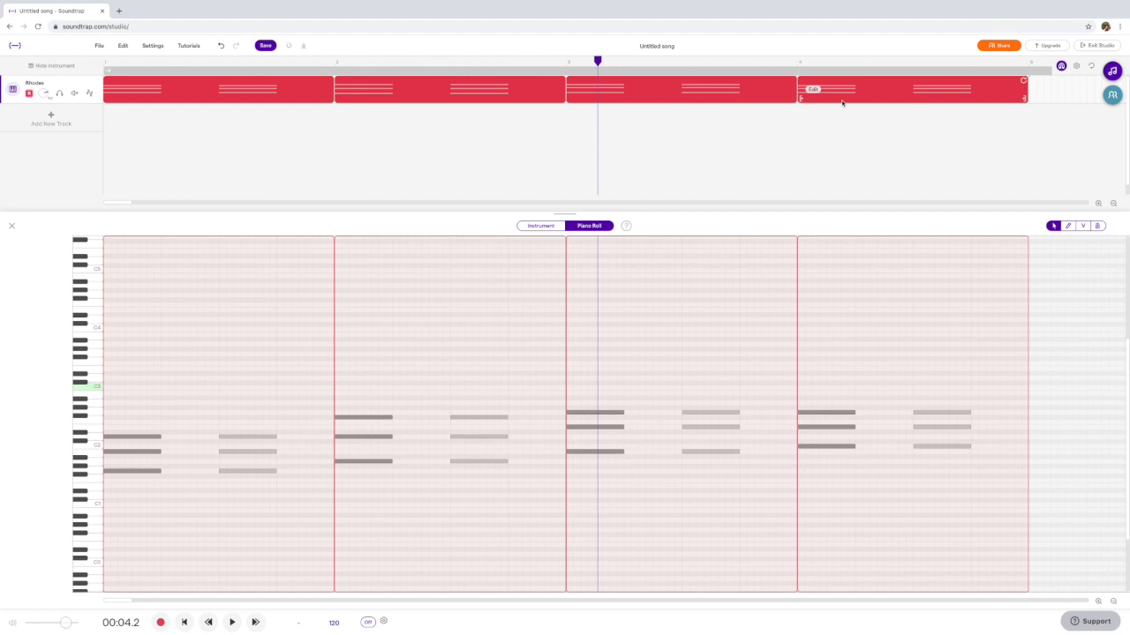
# Spread out the regions of bars 2, 3 and 4 so they start at bar 4, in bar 5 and in bar 7.
pyautogui.click(1113, 203)
pyautogui.click(1113, 203)
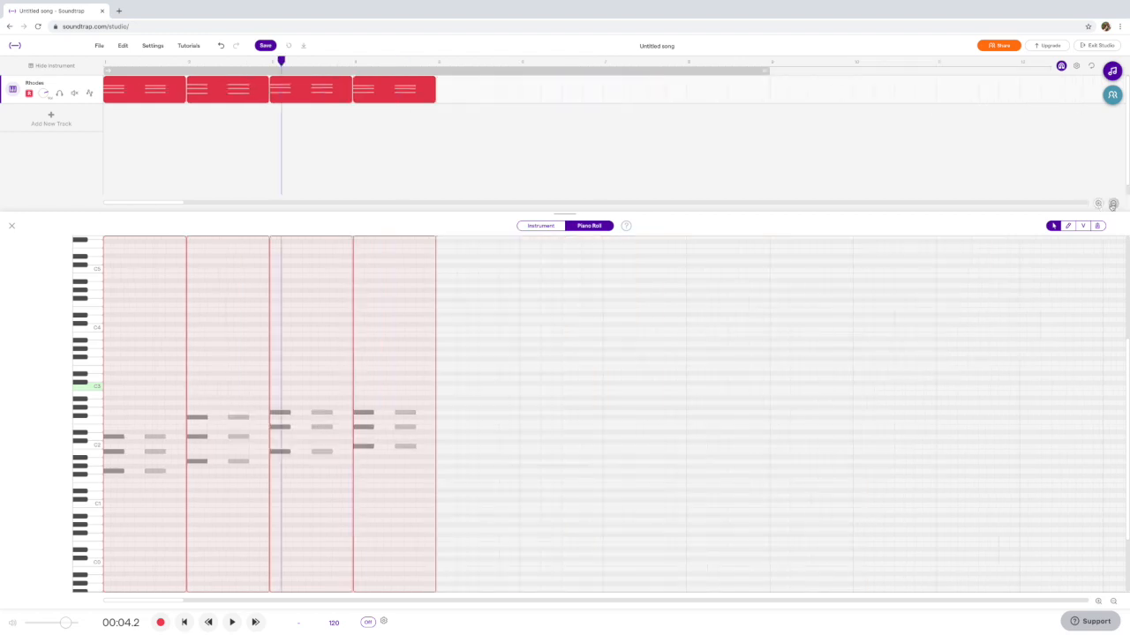
pyautogui.moveTo(404, 92); pyautogui.dragTo(674, 98)
pyautogui.moveTo(311, 95); pyautogui.dragTo(540, 94)
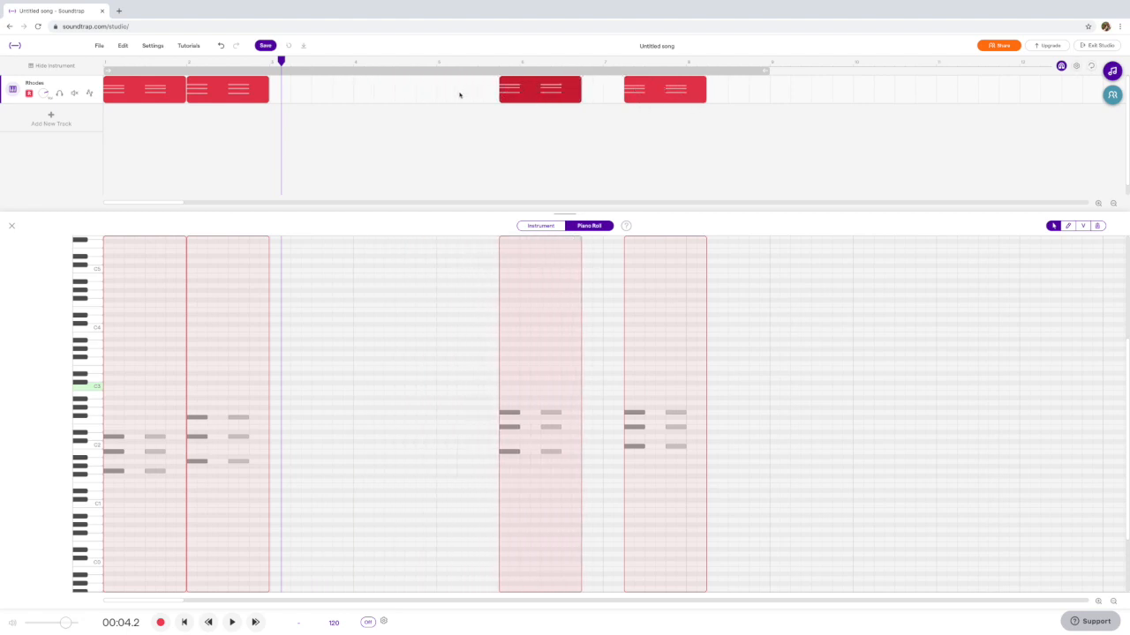
pyautogui.moveTo(237, 92); pyautogui.dragTo(398, 94)
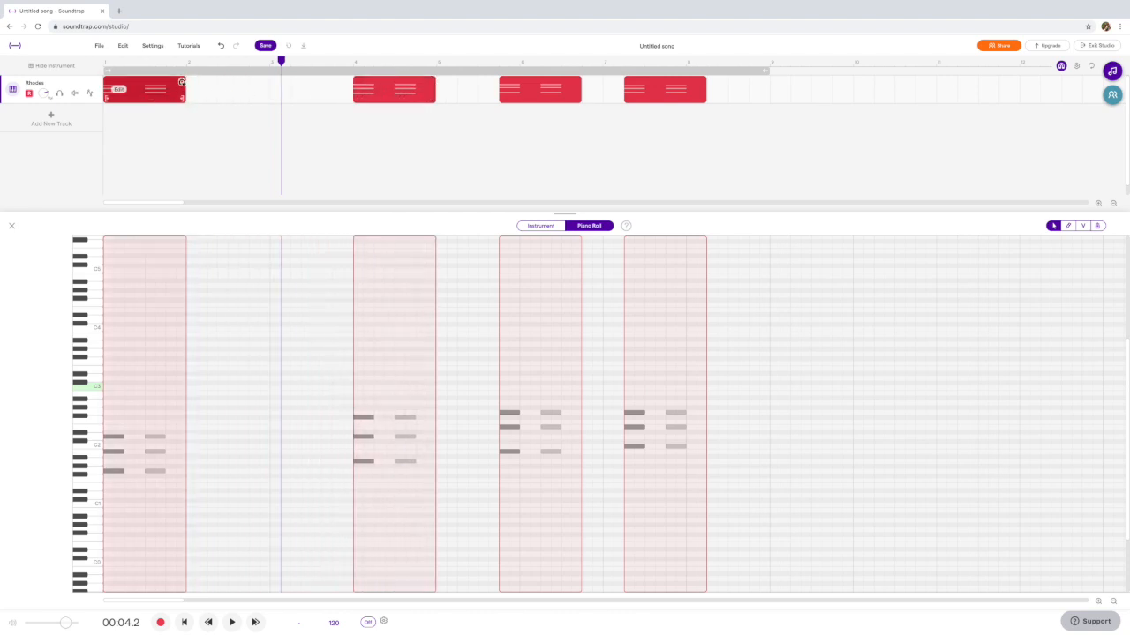
# Loop each chord region to two bars, placed back to back across bars 1 to 8, and play the progression from the start.
pyautogui.moveTo(181, 82); pyautogui.dragTo(262, 82)
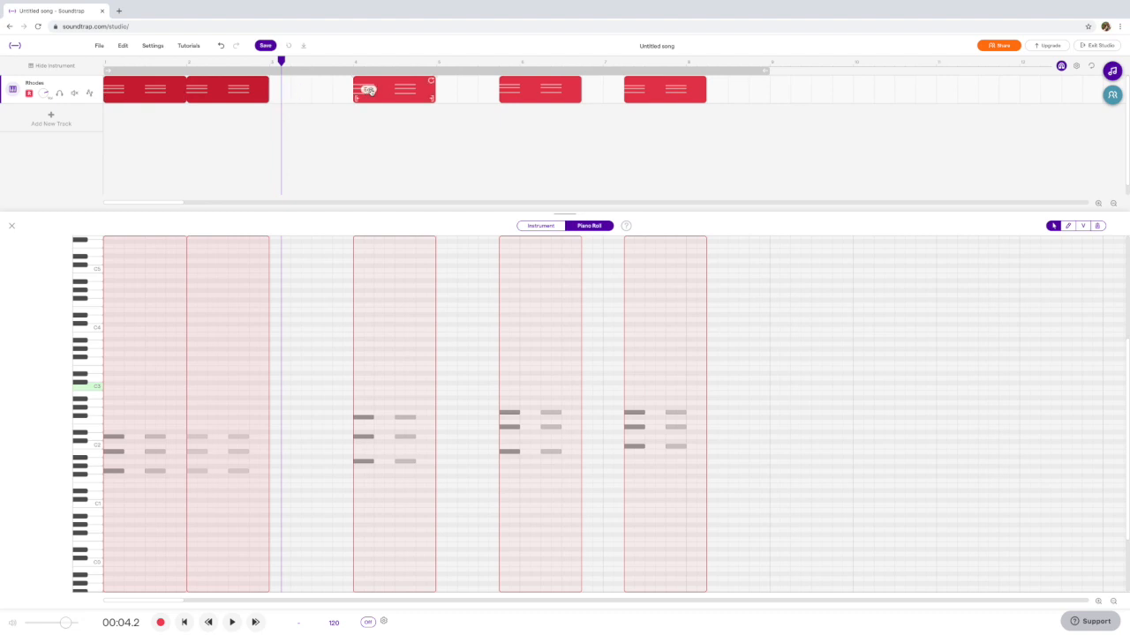
pyautogui.moveTo(398, 90); pyautogui.dragTo(430, 79)
pyautogui.moveTo(535, 86); pyautogui.dragTo(769, 79)
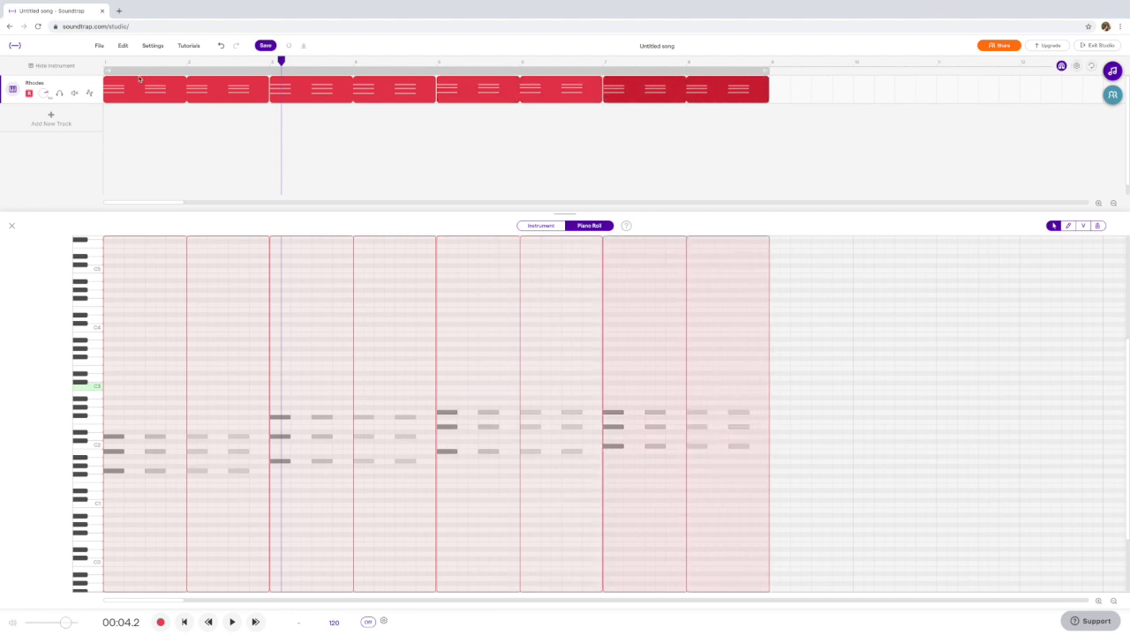
pyautogui.press('Return')
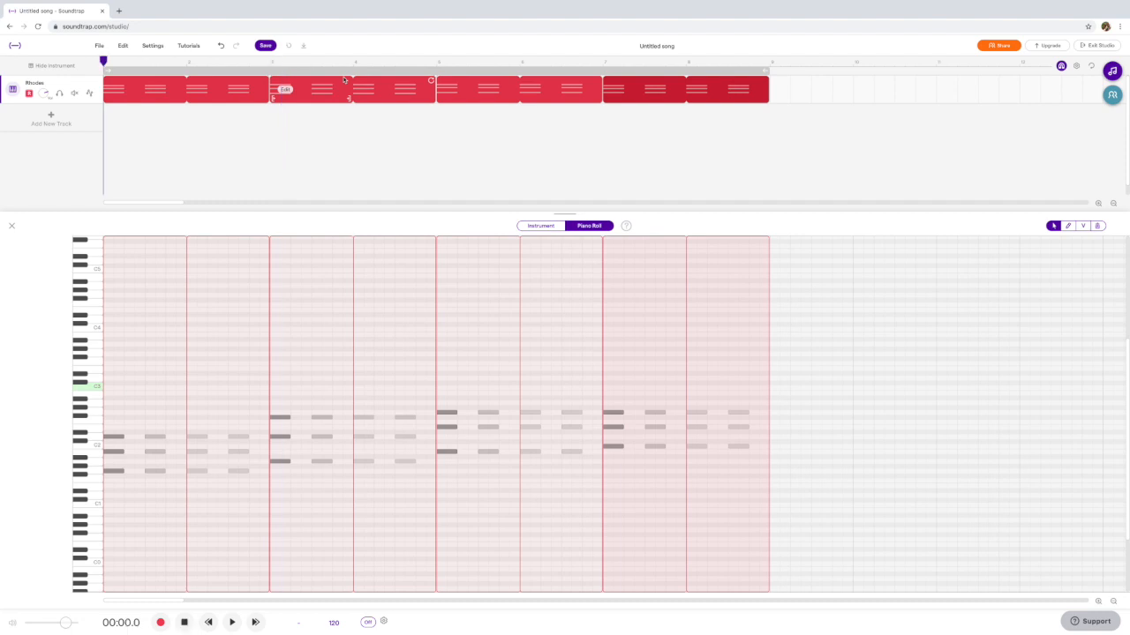
pyautogui.press('space')
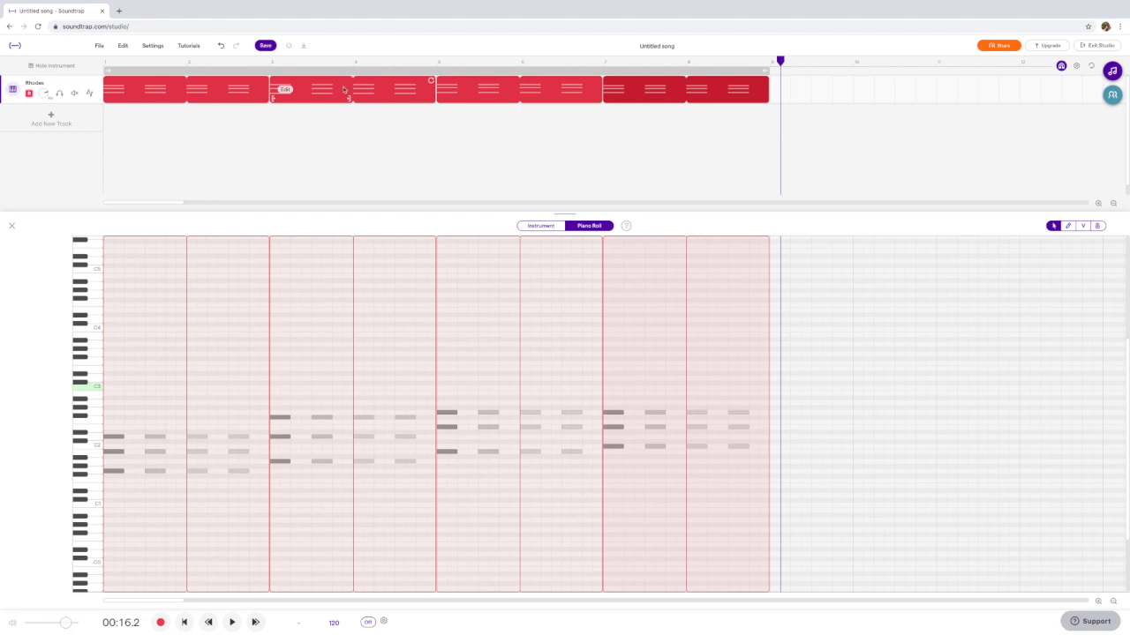
# Shorten the notes of the D major chords on beats 1 and 3 of bar 3 to half a beat.
pyautogui.scroll(-2, 331, 388)
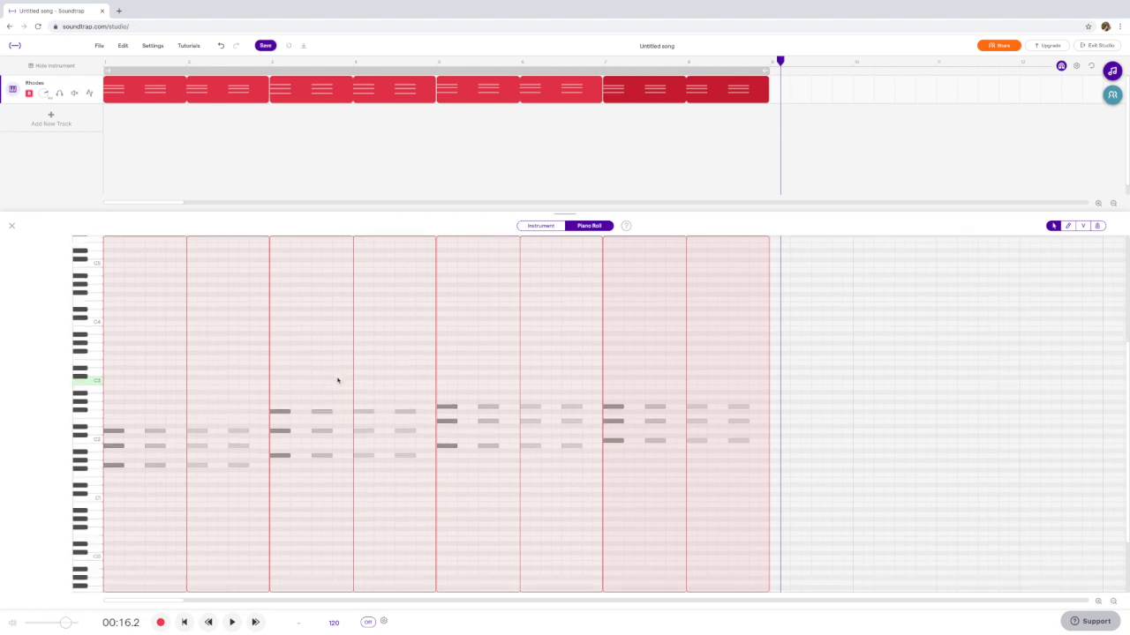
pyautogui.click(291, 398)
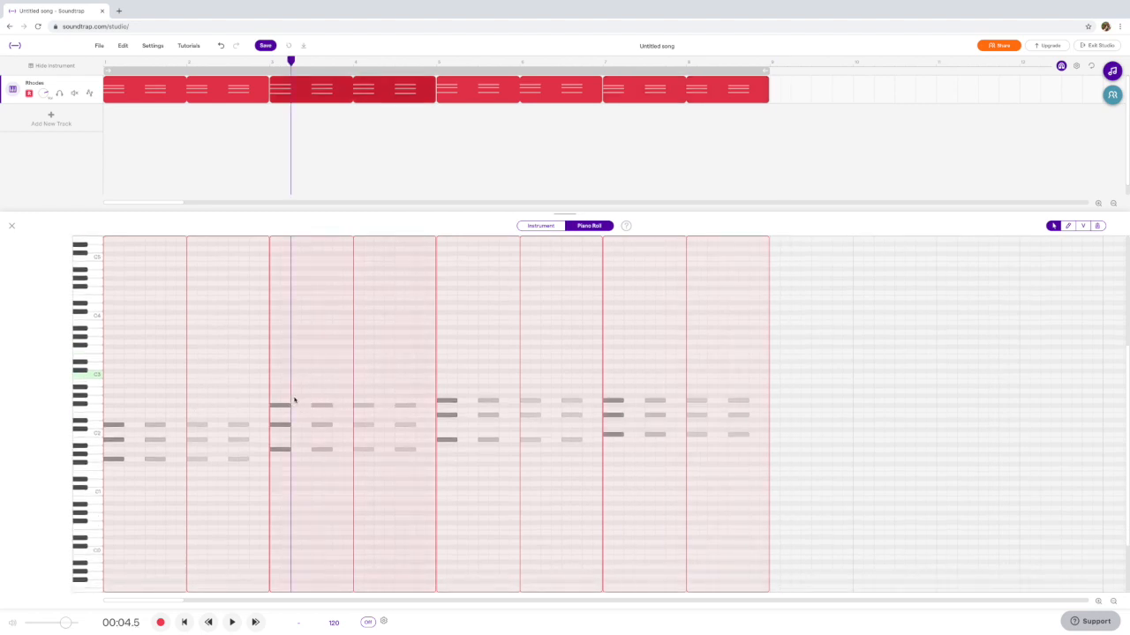
pyautogui.click(206, 409)
pyautogui.click(311, 395)
pyautogui.moveTo(289, 406); pyautogui.dragTo(280, 450)
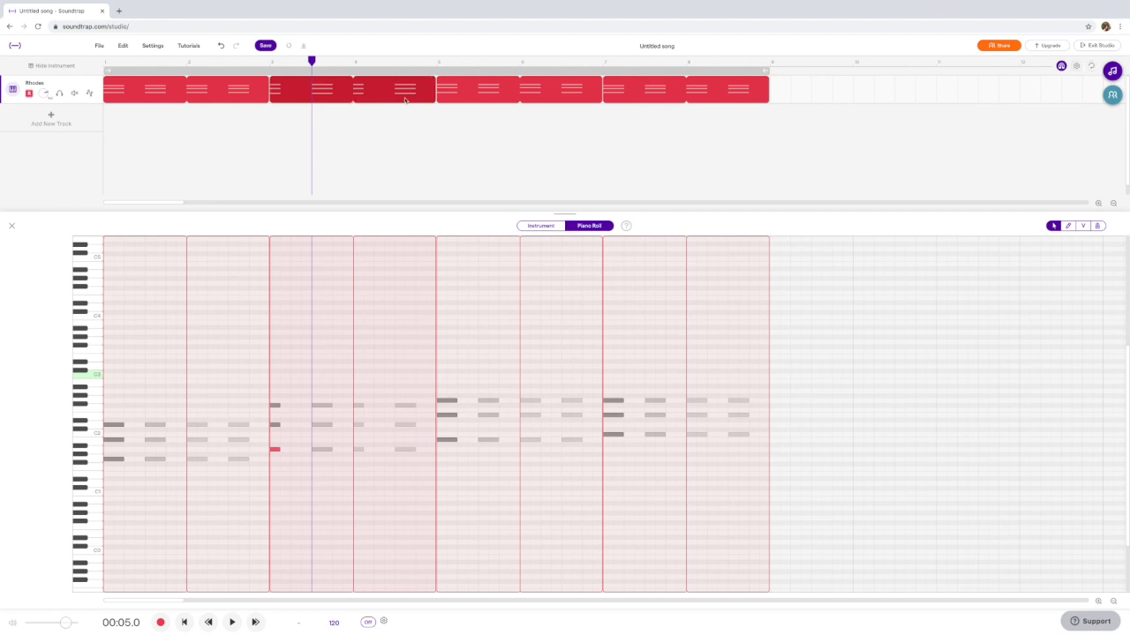
pyautogui.moveTo(331, 405); pyautogui.dragTo(322, 450)
# Duplicate the shortened D major chords to beats 2 and 4 of bar 3 and play the song from the start.
pyautogui.moveTo(278, 391); pyautogui.dragTo(297, 457)
pyautogui.moveTo(320, 393); pyautogui.dragTo(336, 453)
pyautogui.click(280, 60)
pyautogui.moveTo(280, 60); pyautogui.dragTo(104, 58)
pyautogui.press('space')
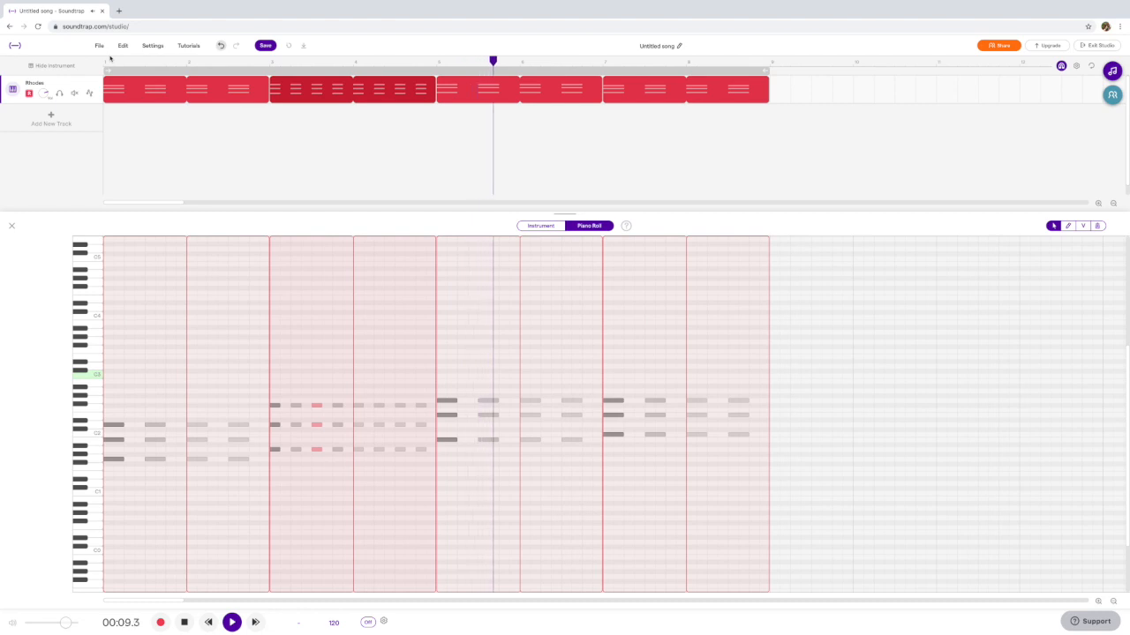
pyautogui.press('space')
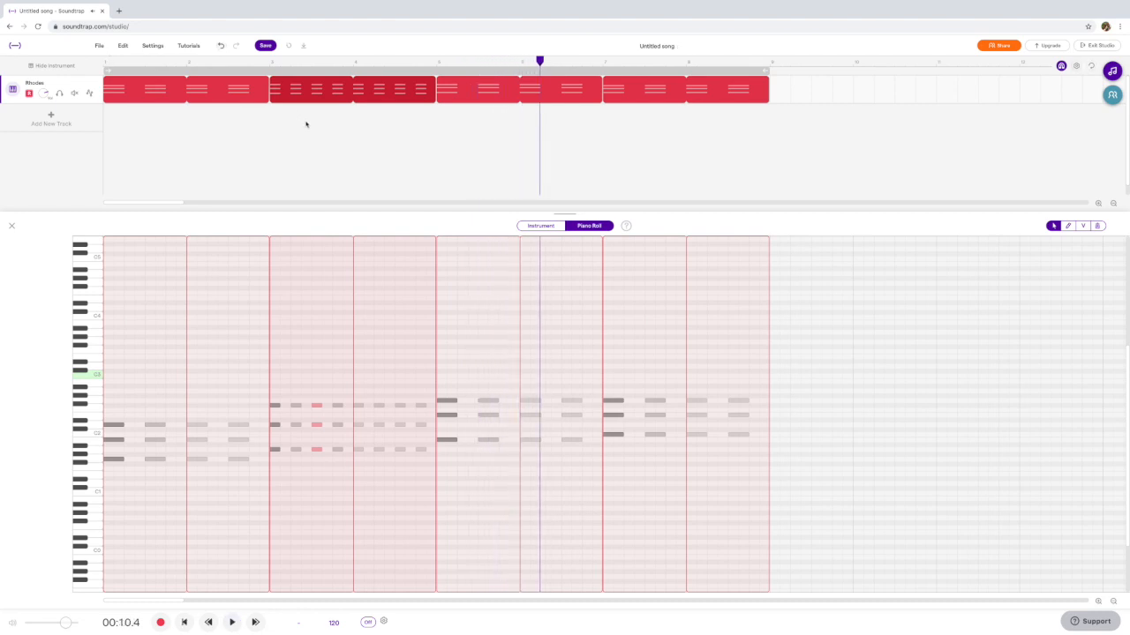
pyautogui.click(508, 89)
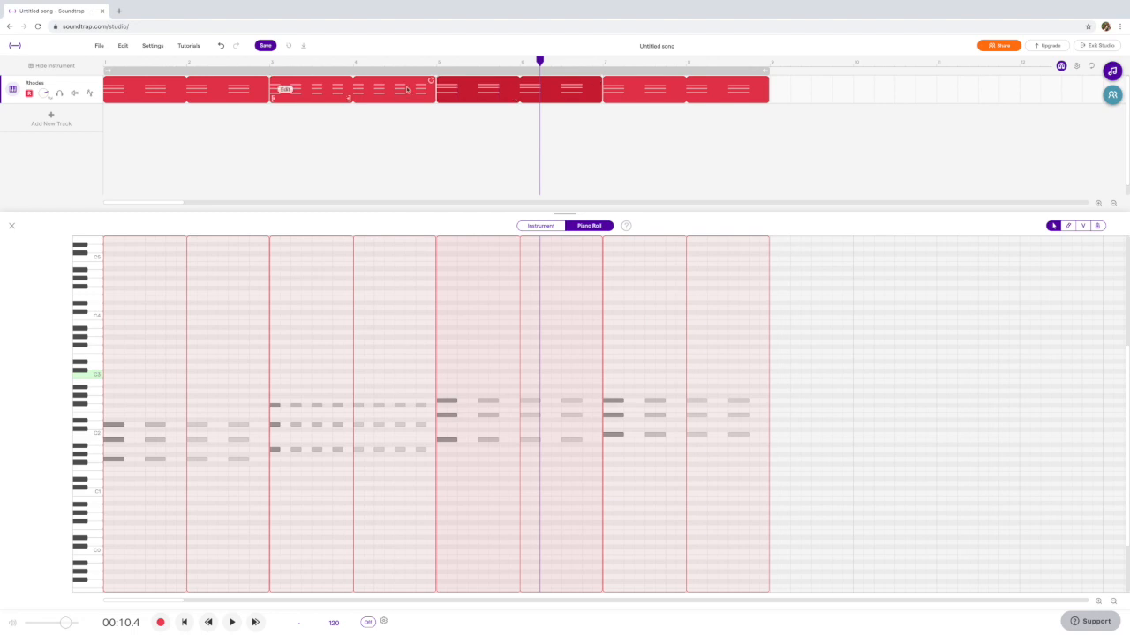
pyautogui.click(354, 65)
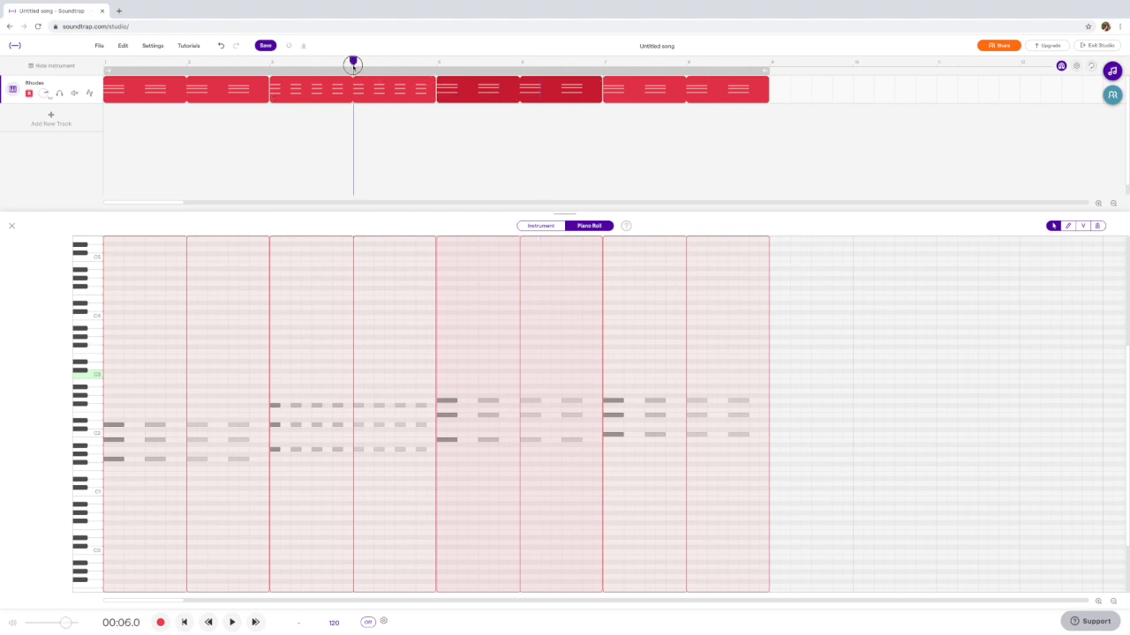
pyautogui.rightClick(356, 89)
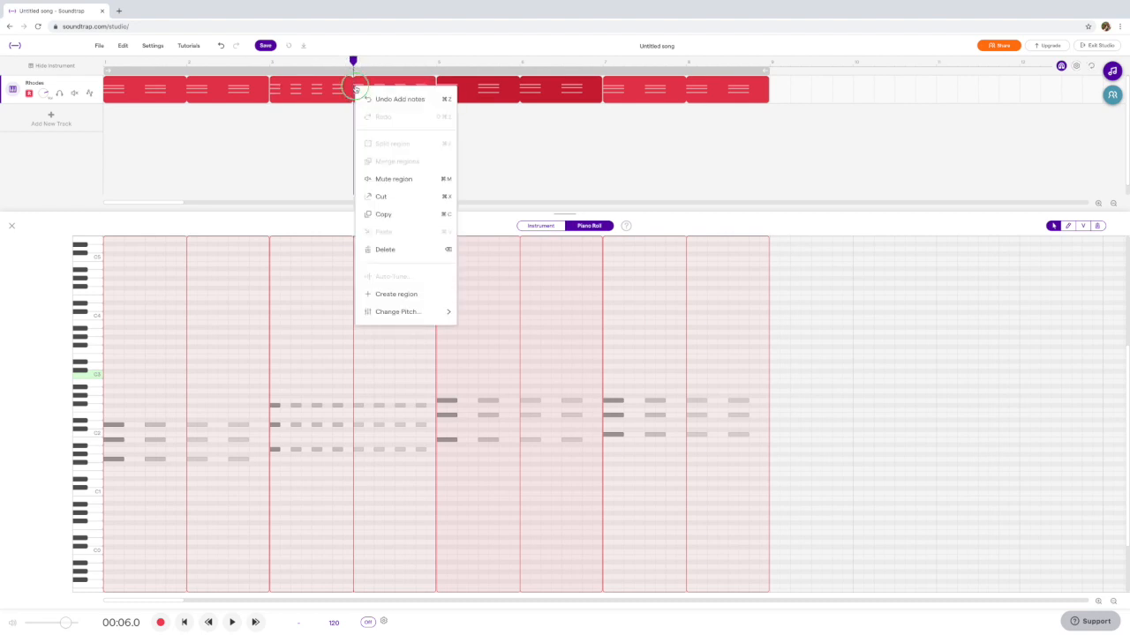
pyautogui.click(354, 89)
pyautogui.moveTo(354, 62); pyautogui.dragTo(352, 62)
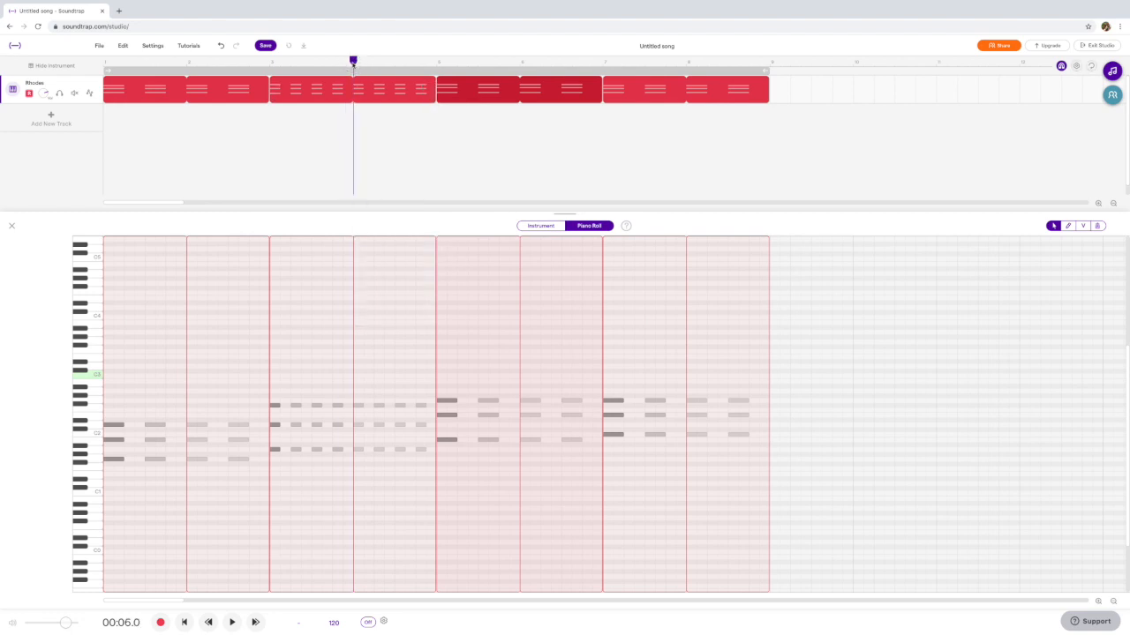
pyautogui.click(345, 89)
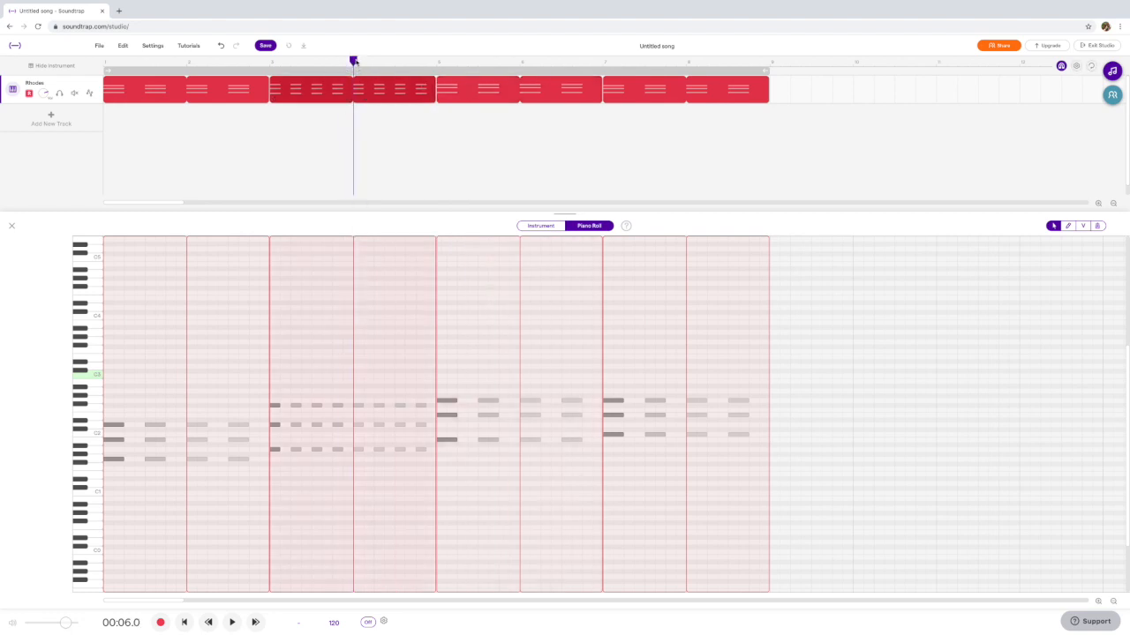
pyautogui.moveTo(353, 61); pyautogui.dragTo(301, 62)
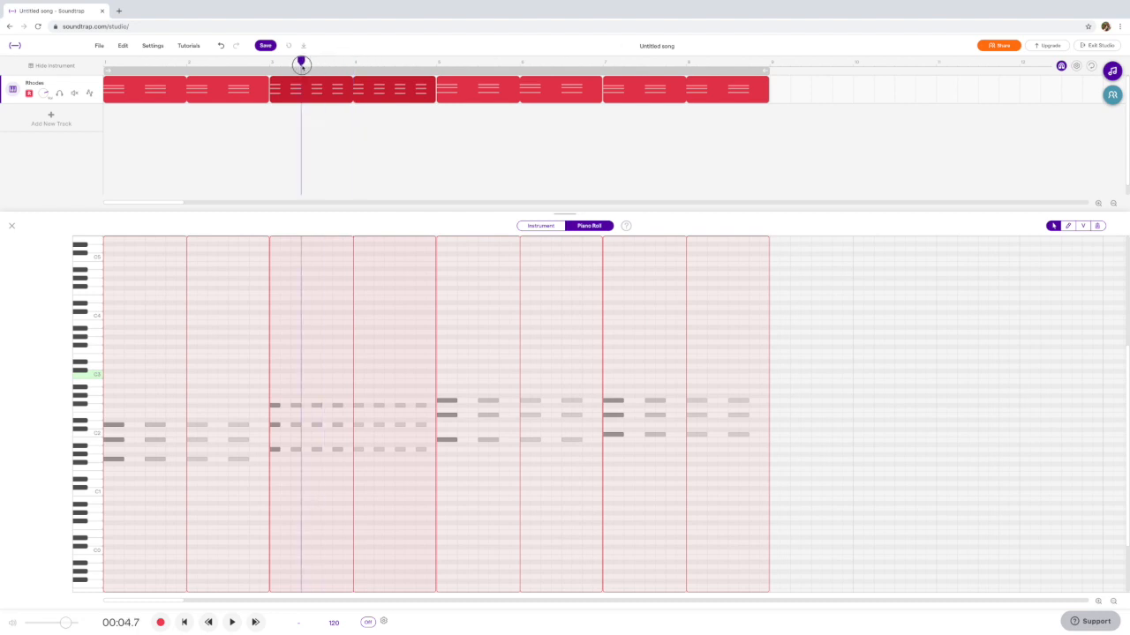
# Move the looped C major region to start in bar 8 and shorten the E minor loop at bar 5 to one bar.
pyautogui.moveTo(637, 89); pyautogui.dragTo(753, 89)
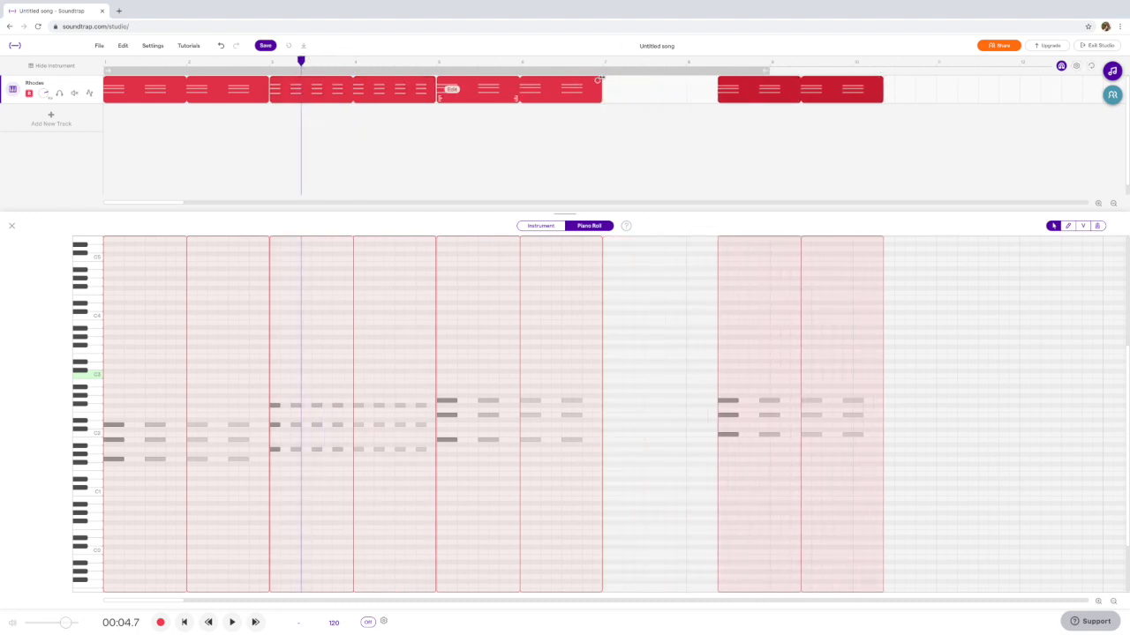
pyautogui.moveTo(598, 80); pyautogui.dragTo(508, 84)
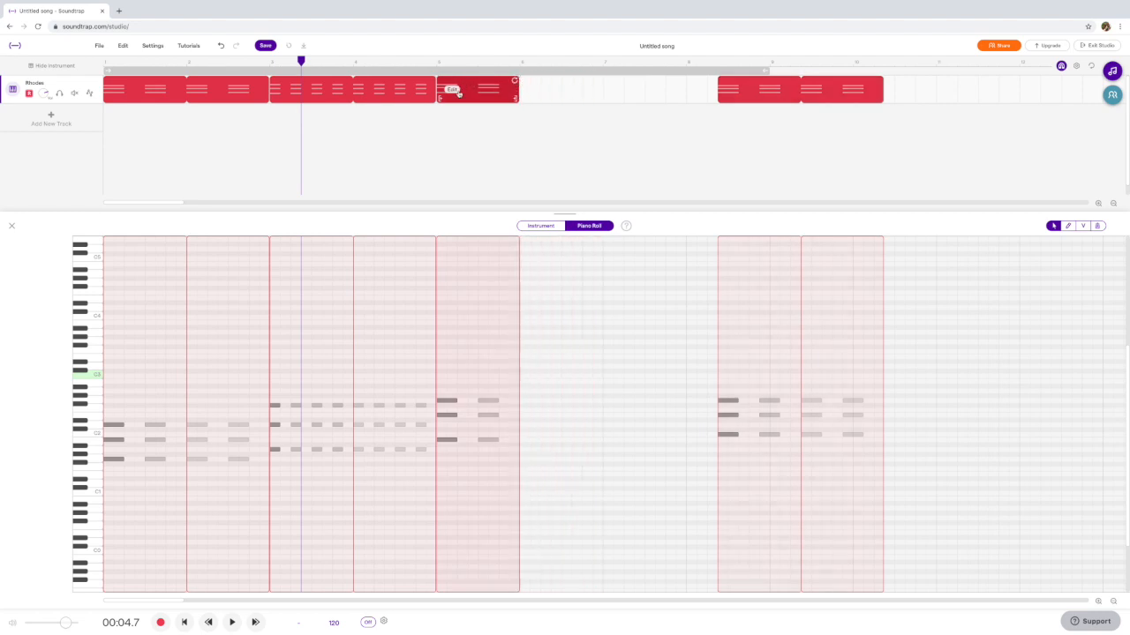
# Try to create an empty region at bar 6, and undo the last change to the looped region in bars 3 and 4.
pyautogui.click(519, 71)
pyautogui.rightClick(522, 85)
pyautogui.moveTo(572, 311)
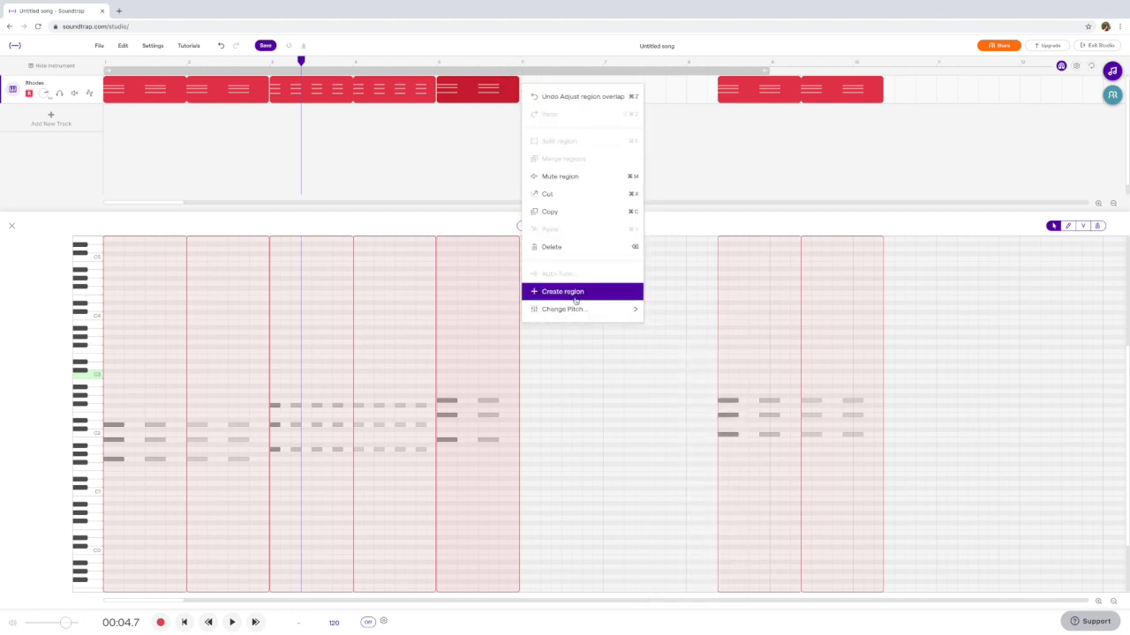
pyautogui.click(573, 295)
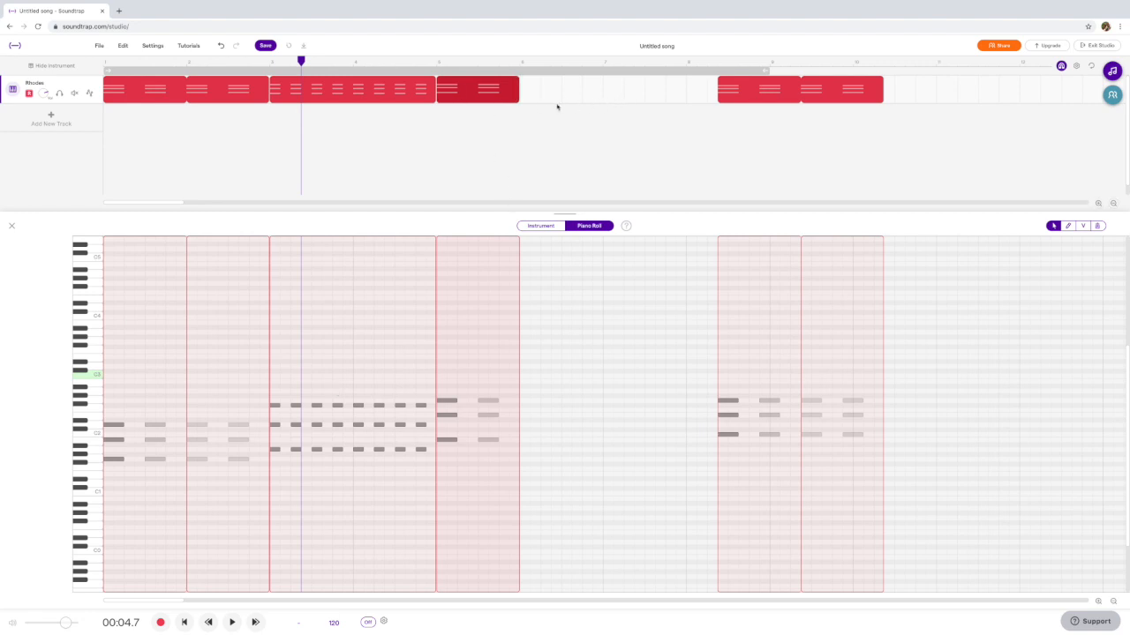
pyautogui.hotkey('ctrl', 'z')
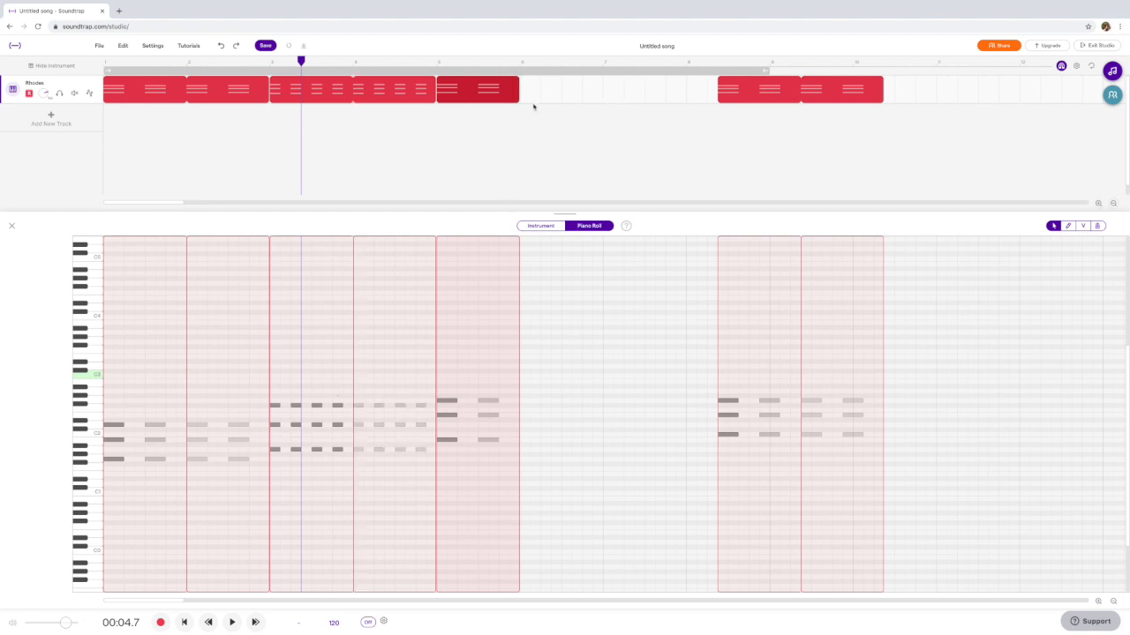